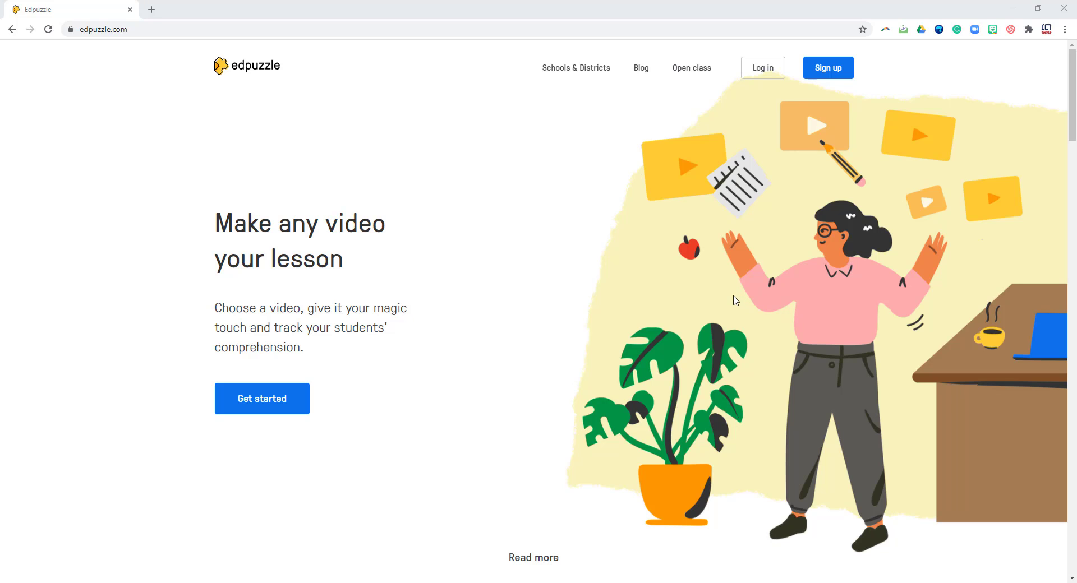
Step: Start signing up for a teacher account using Edpuzzle's own registration
left_click(831, 73)
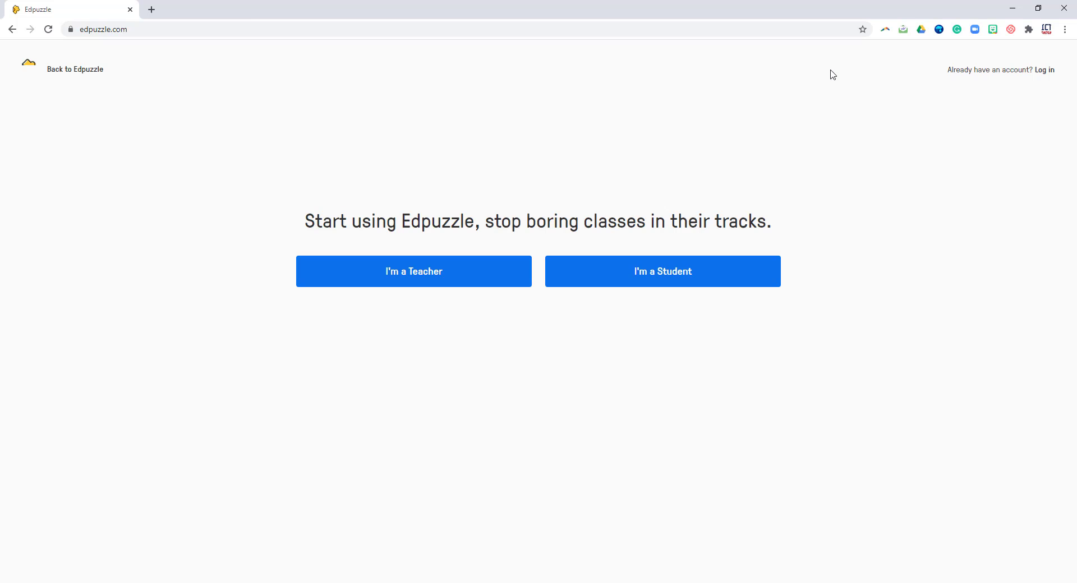
left_click(418, 278)
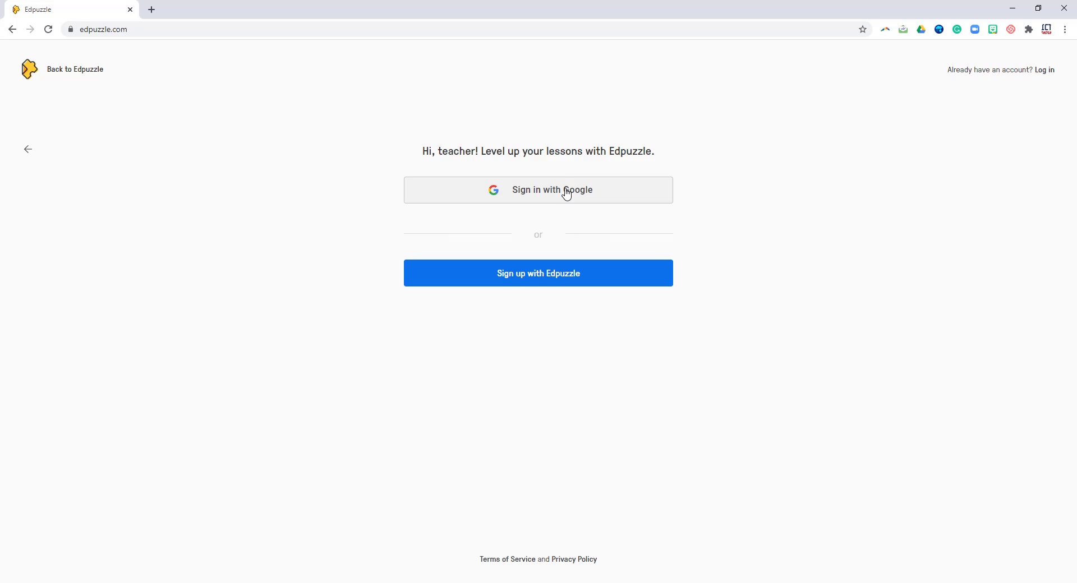
left_click(555, 273)
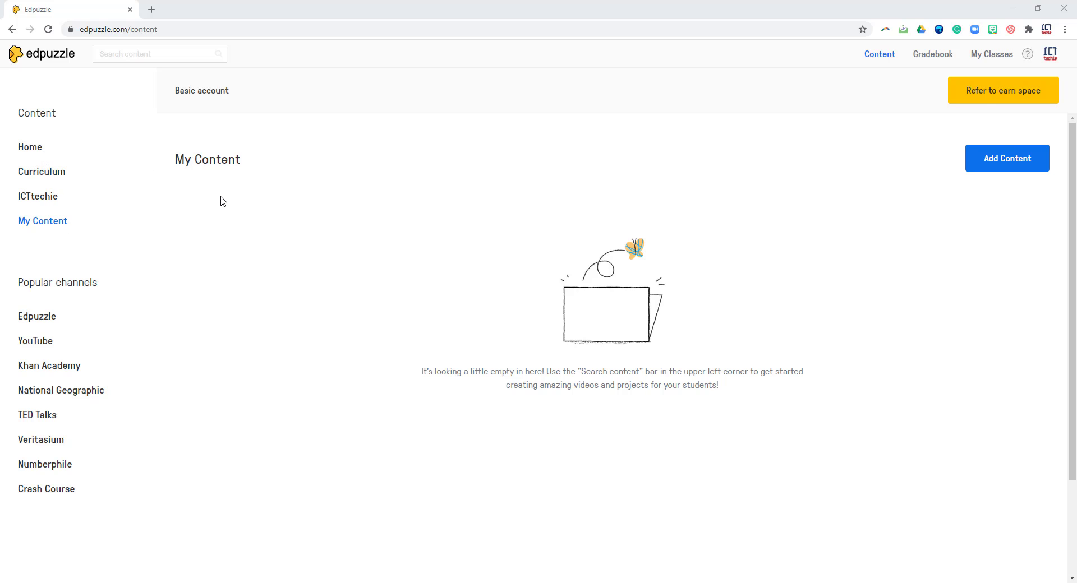
Step: Create a new class named Demo with the Open class type
left_click(993, 56)
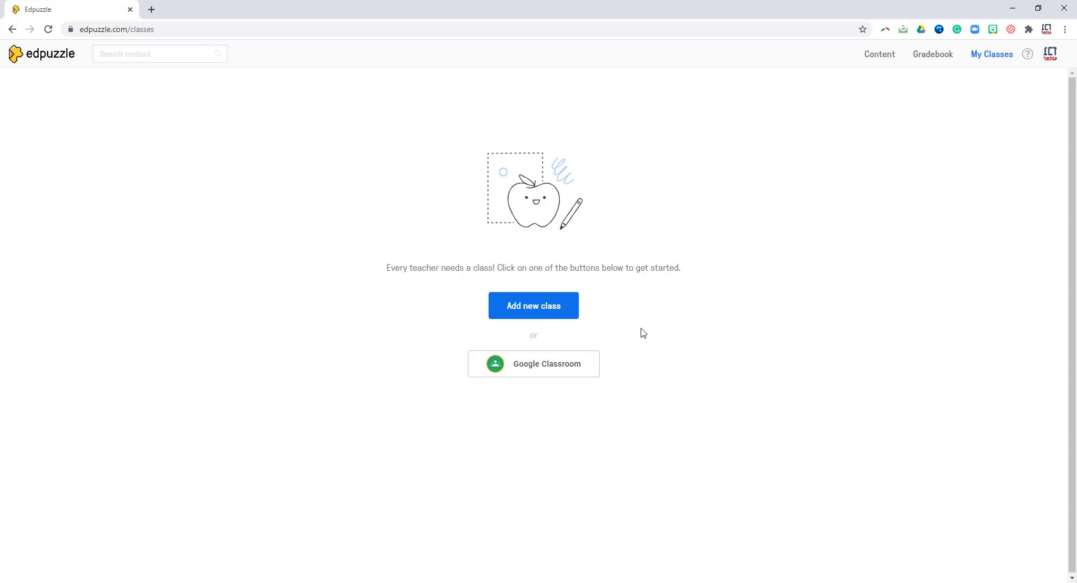
left_click(559, 317)
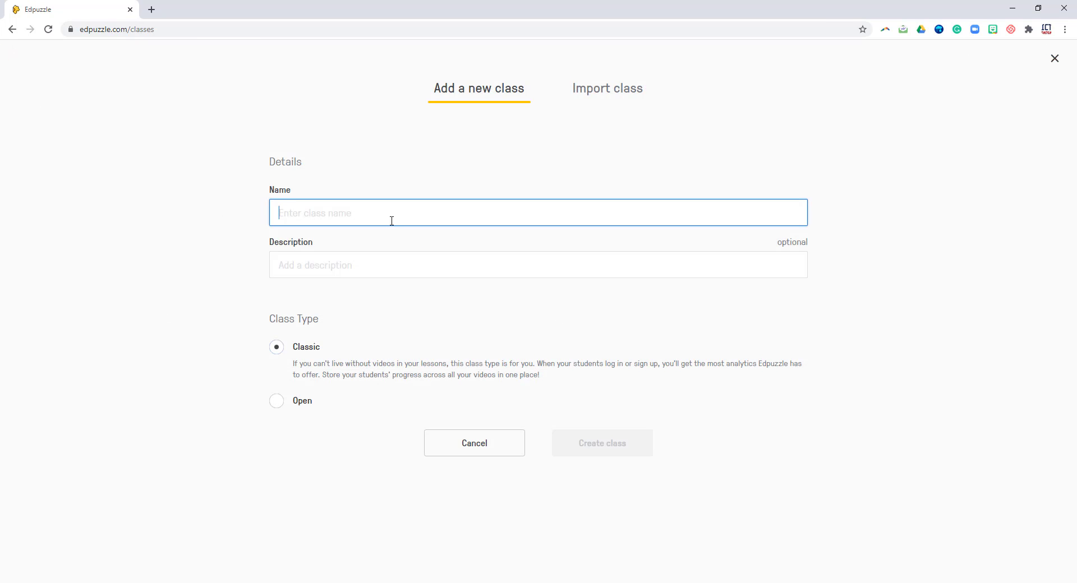
type("Demo")
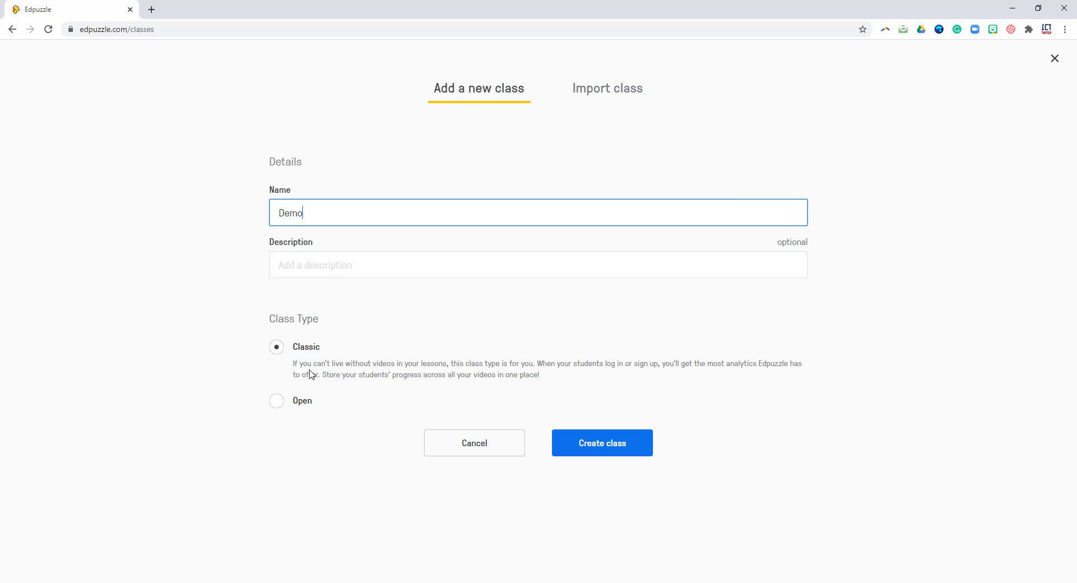
left_click(275, 402)
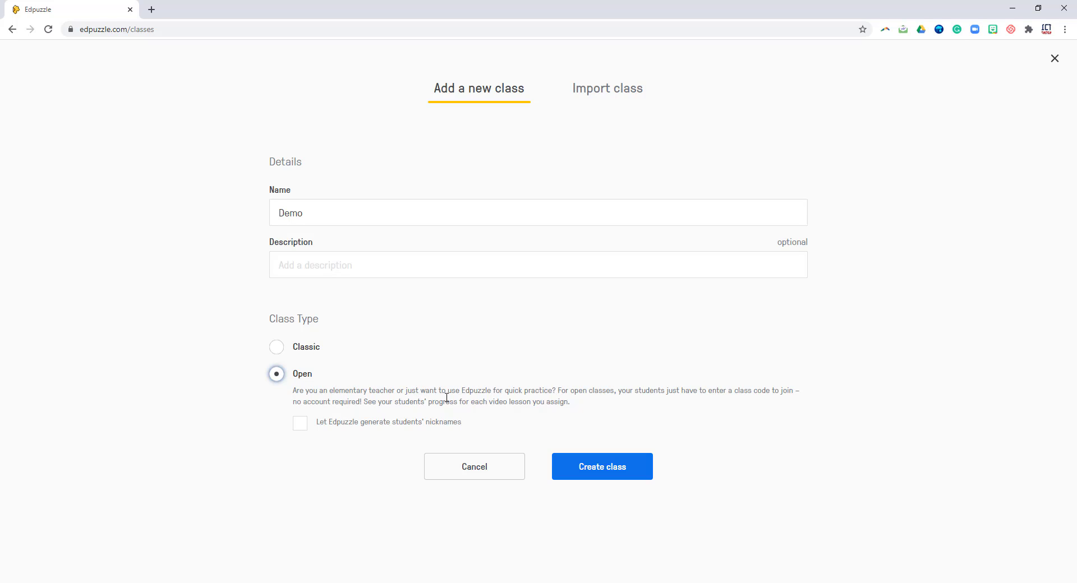
left_click(598, 471)
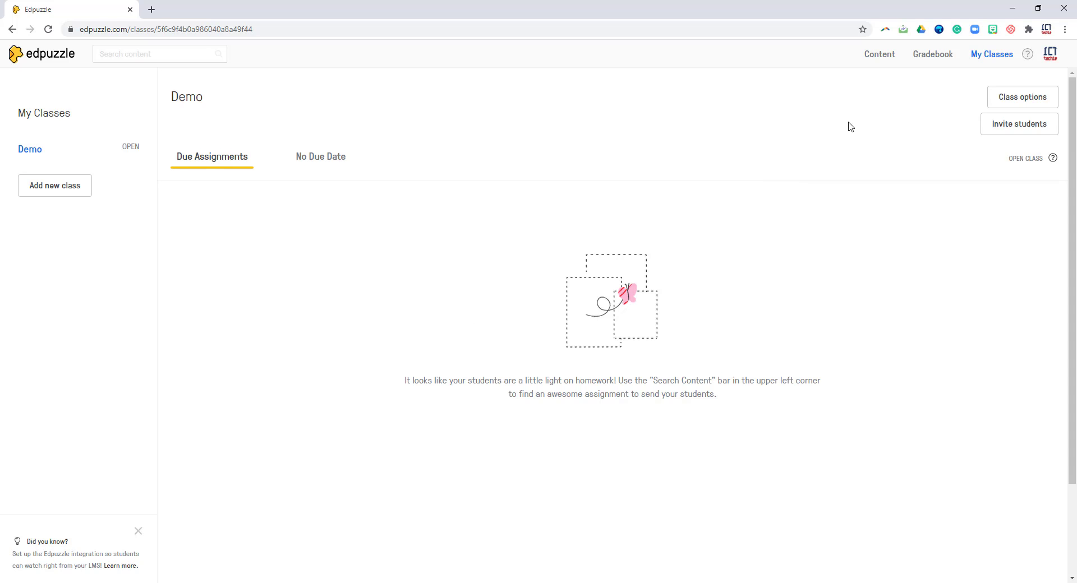
Step: Search the YouTube channel for "water cycle" and open the Water Cycle video lasting 03:42
left_click(880, 56)
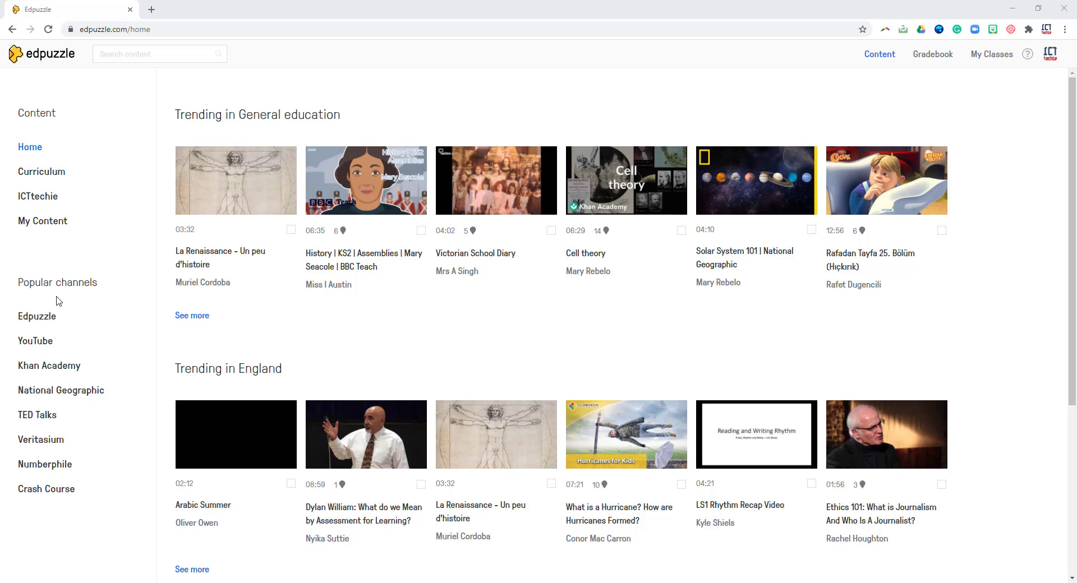
left_click(40, 324)
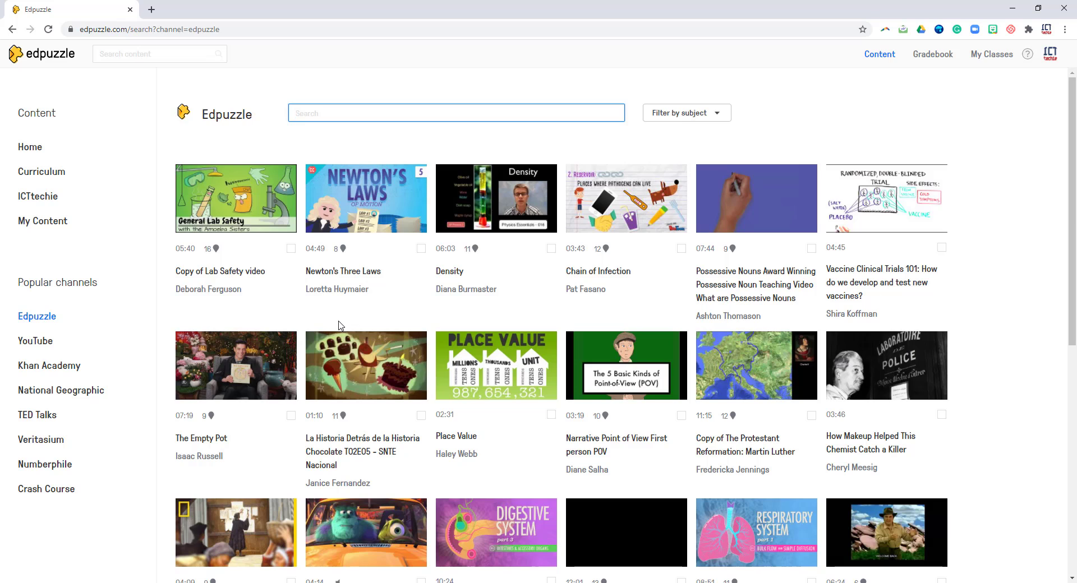
left_click(49, 343)
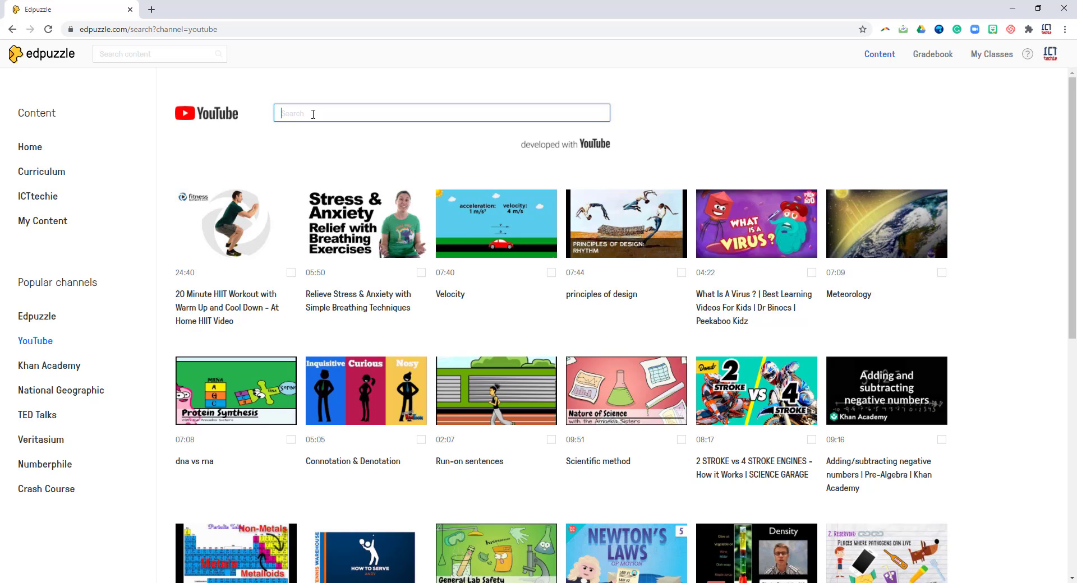
type("water cycle")
key("Return")
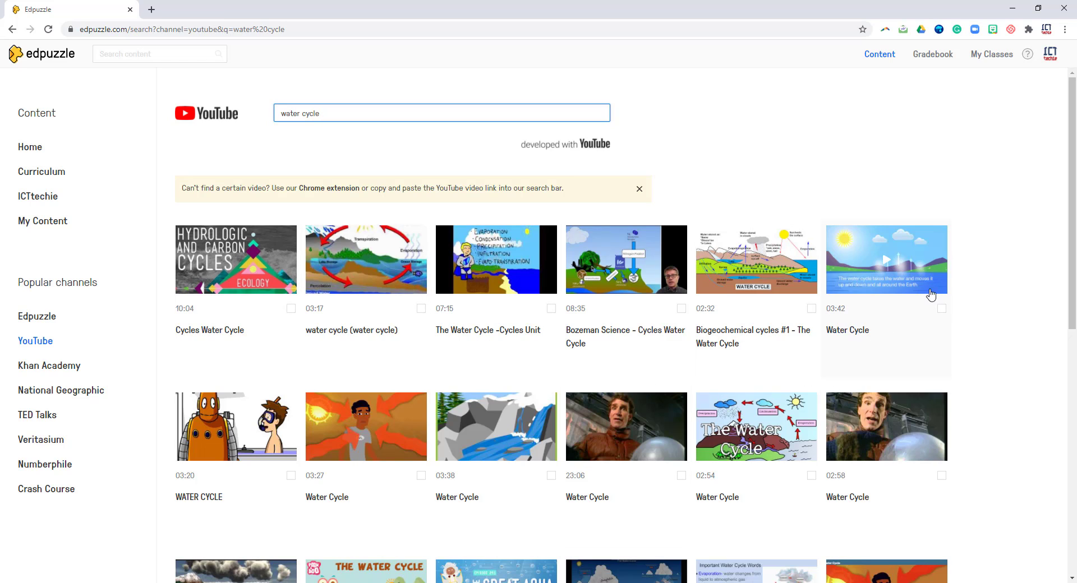
left_click(908, 289)
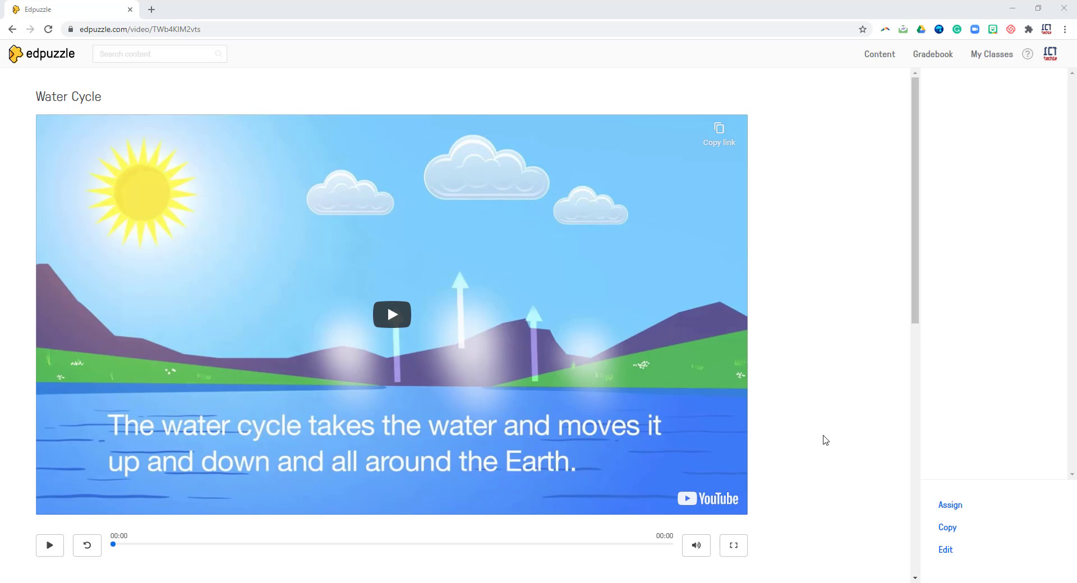
Step: Open the water cycle video for editing and trim its beginning to start at about 00:07
left_click(947, 552)
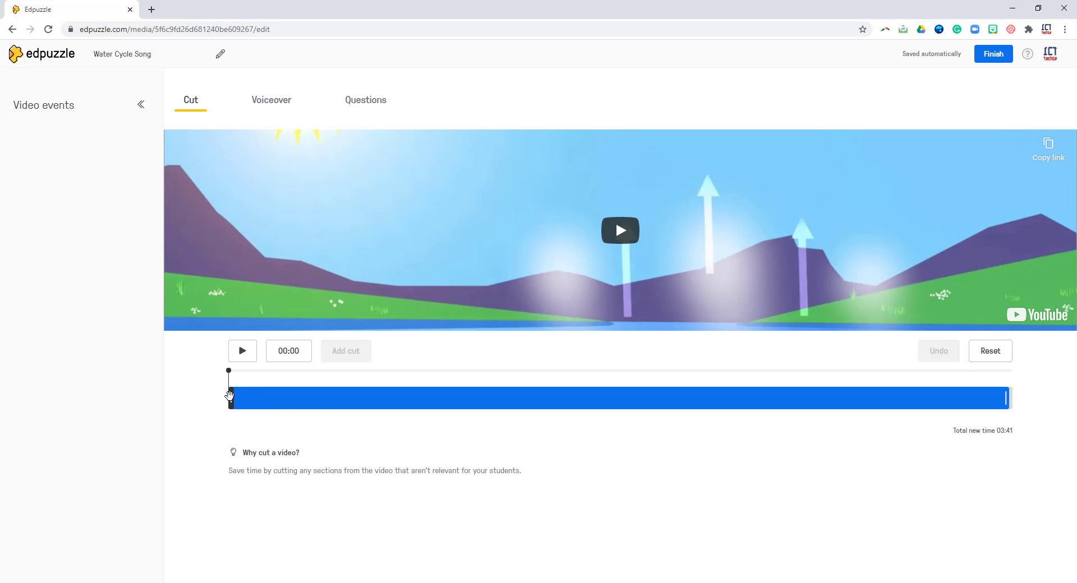
left_click(230, 396)
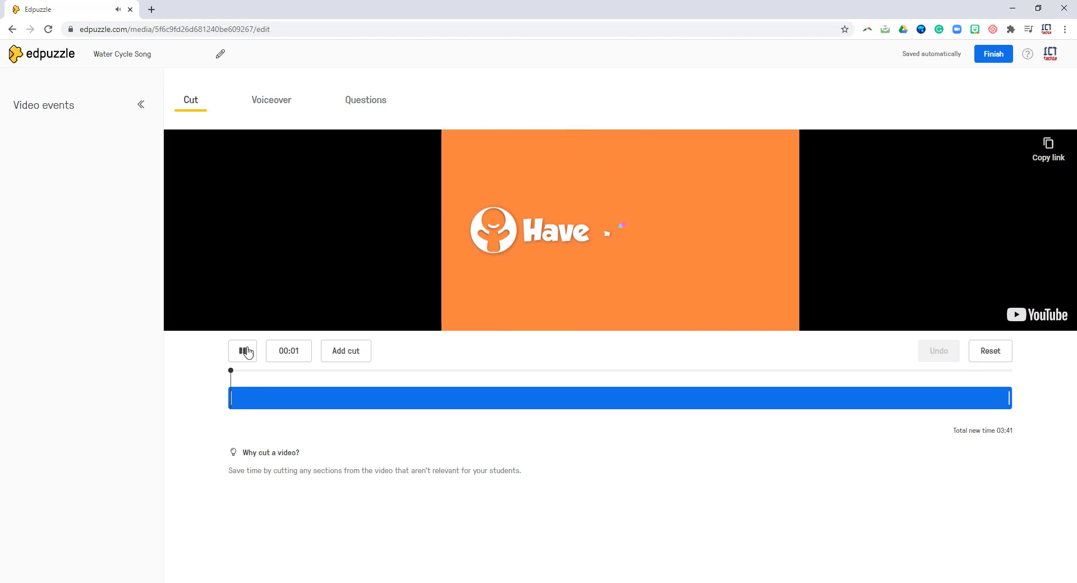
left_click(246, 352)
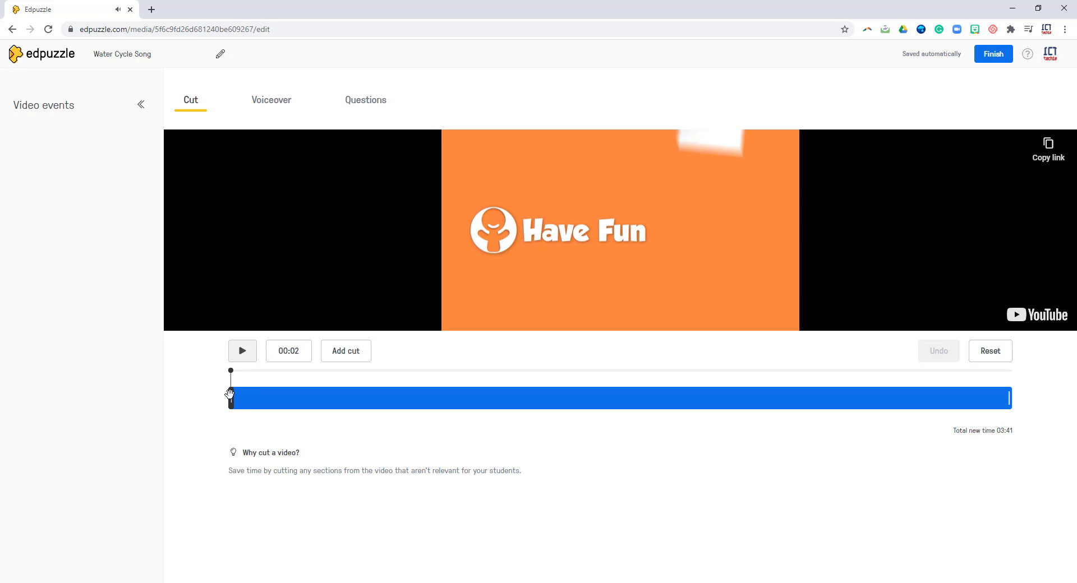
left_click_drag(230, 394, 255, 398)
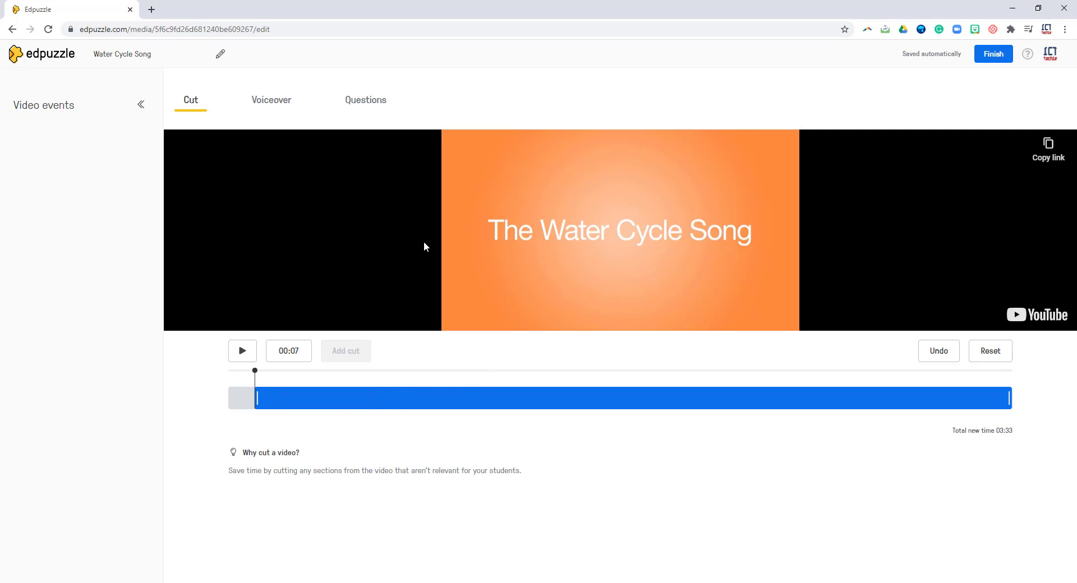
Step: Start a multiple-choice question at 00:38 reading "When the sun heats up the water what does it turn into?"
left_click(271, 99)
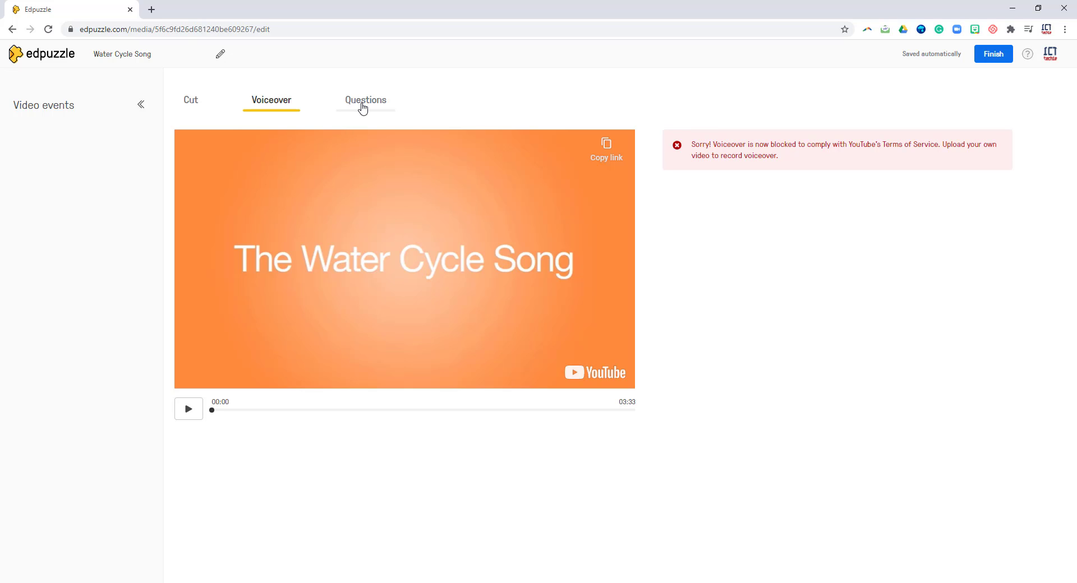
left_click(363, 107)
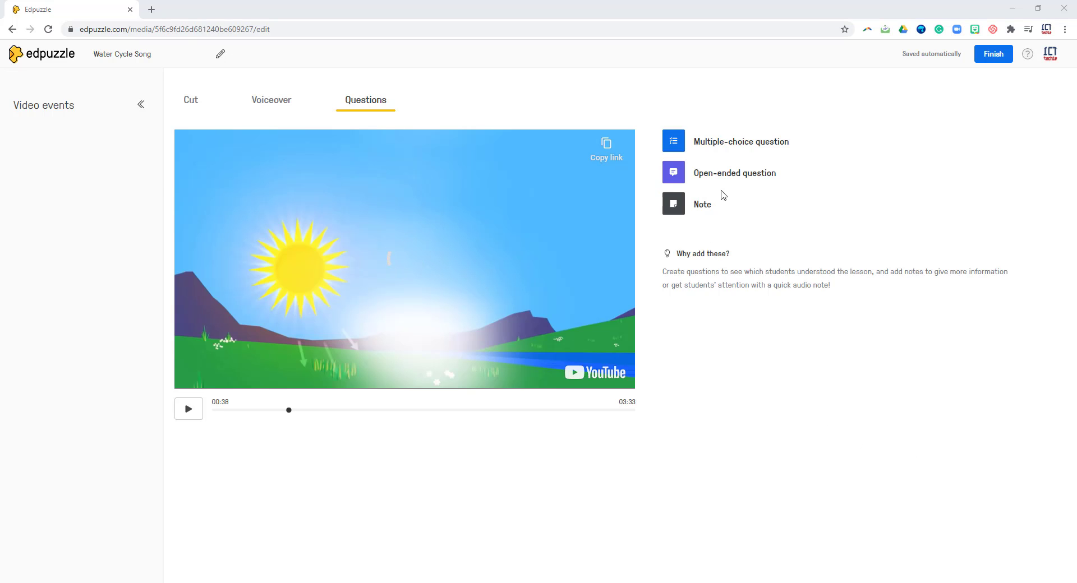
left_click(676, 145)
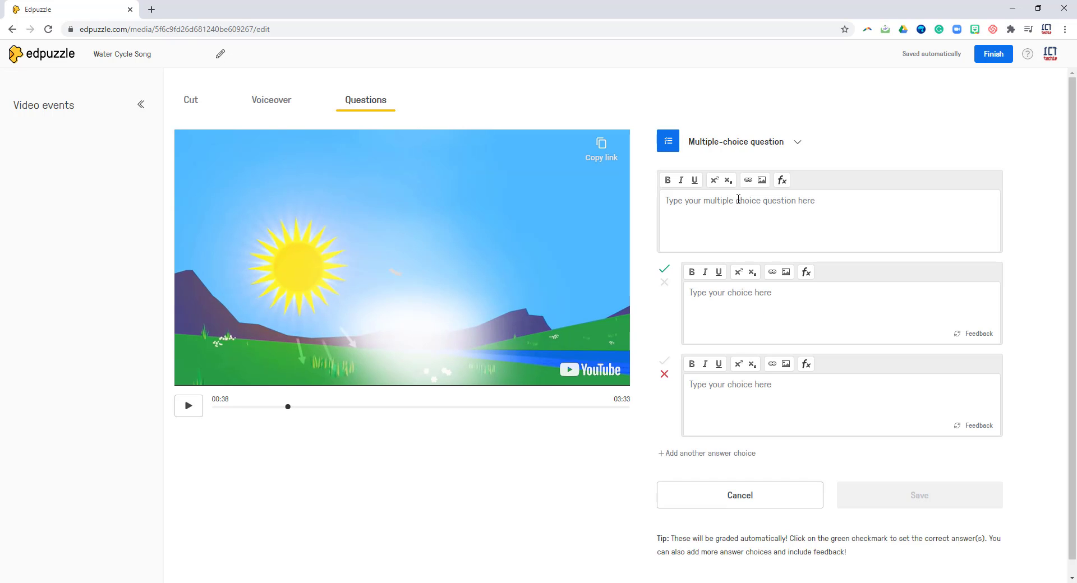
left_click(700, 207)
type("When the sun heats up the water what does it turn into?")
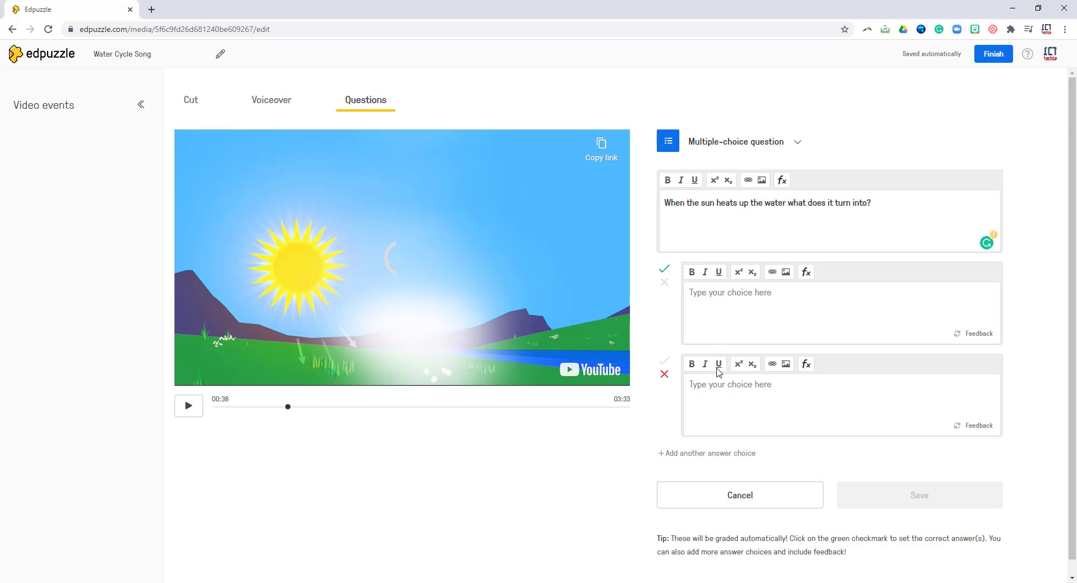
Step: Enter Water Vapour as the correct answer with Rain and Snow as incorrect choices, and save the question
left_click(715, 300)
type("Water Vapour")
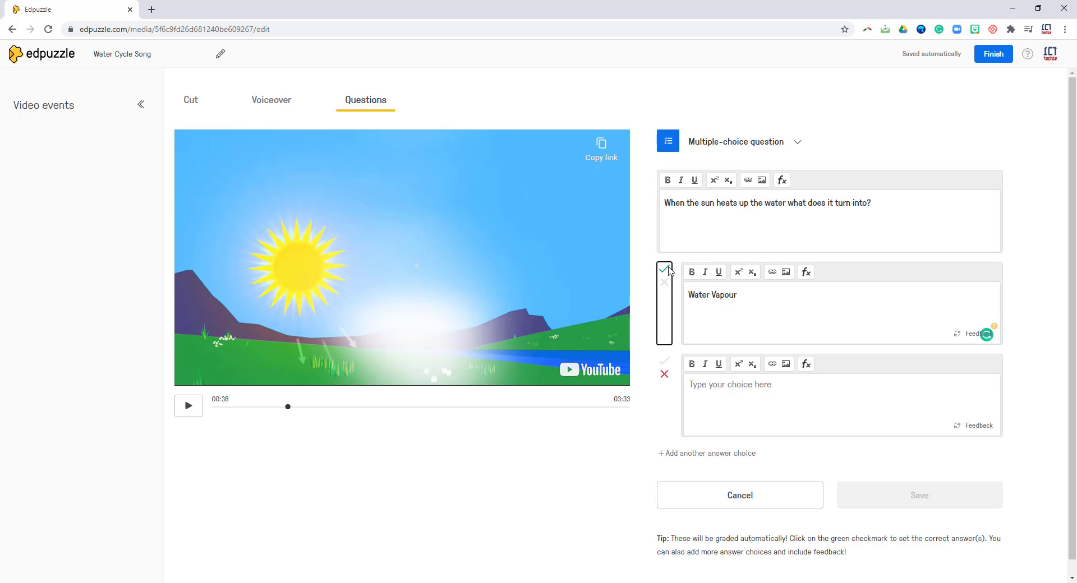
left_click(705, 397)
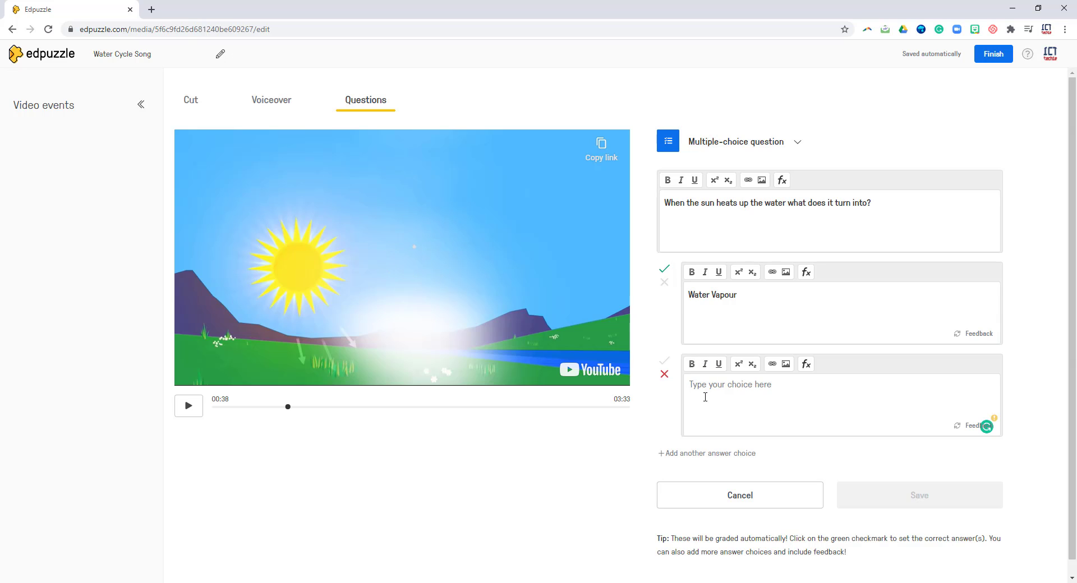
type("Rain")
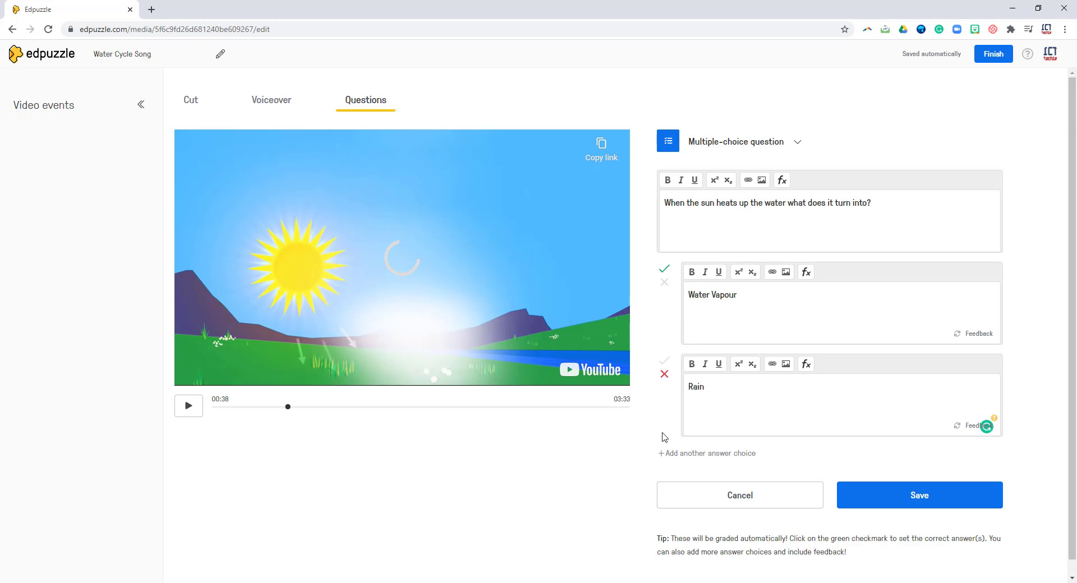
left_click(699, 456)
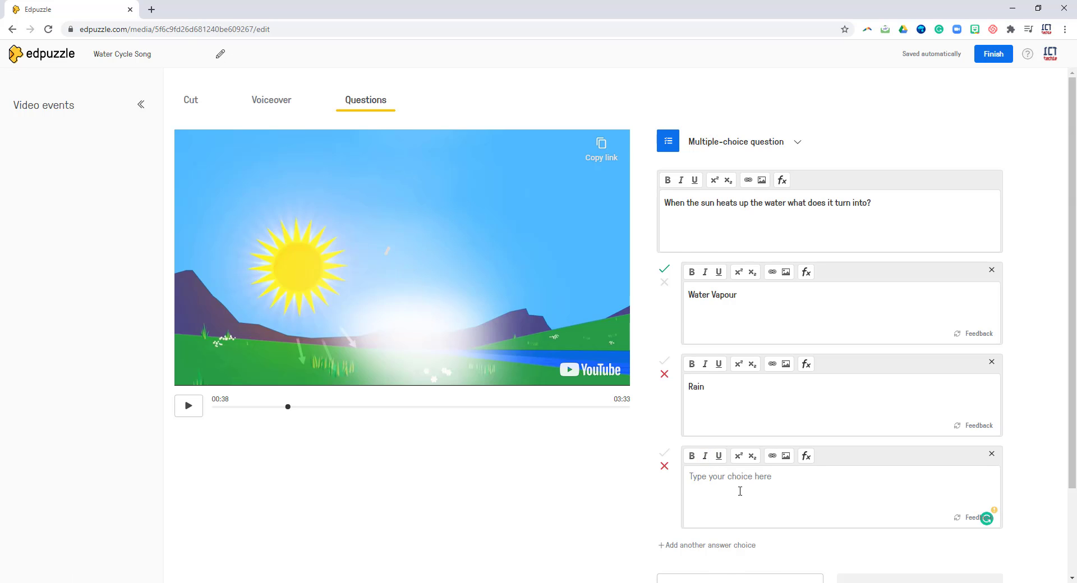
type("Snow")
scroll(904, 496, "down", 1)
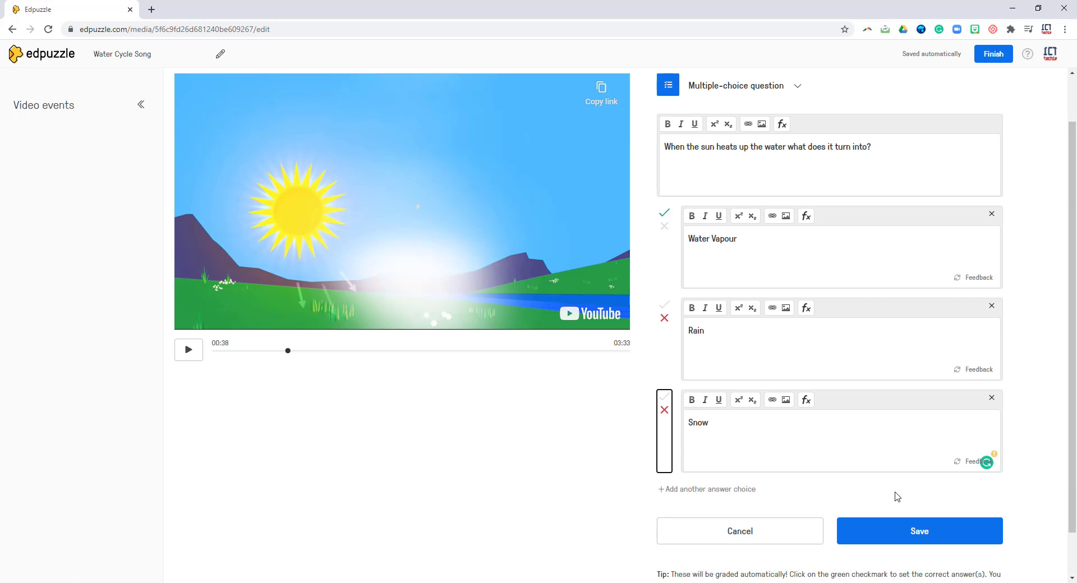
left_click(928, 533)
left_click(928, 533)
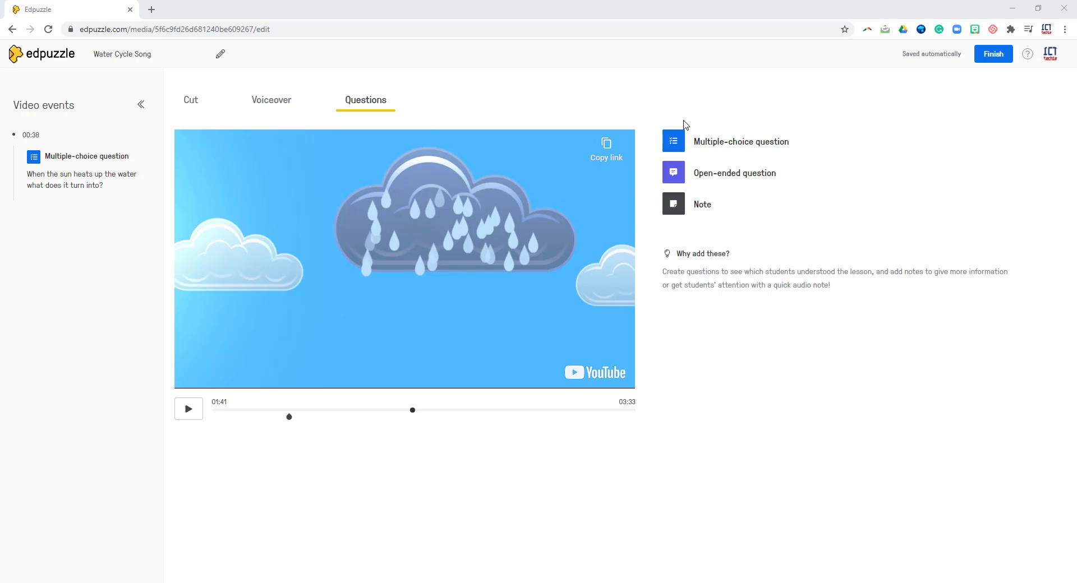
Step: Add the open-ended question "What have you learnt from the video?" at 01:41 and finish editing the video
left_click(683, 177)
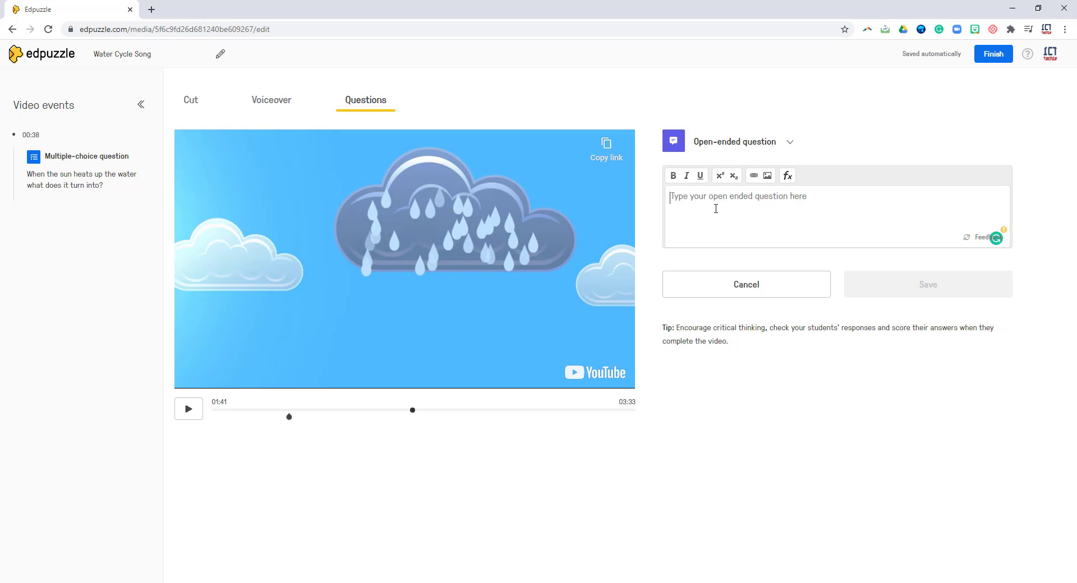
type("What have you learnt from the video?")
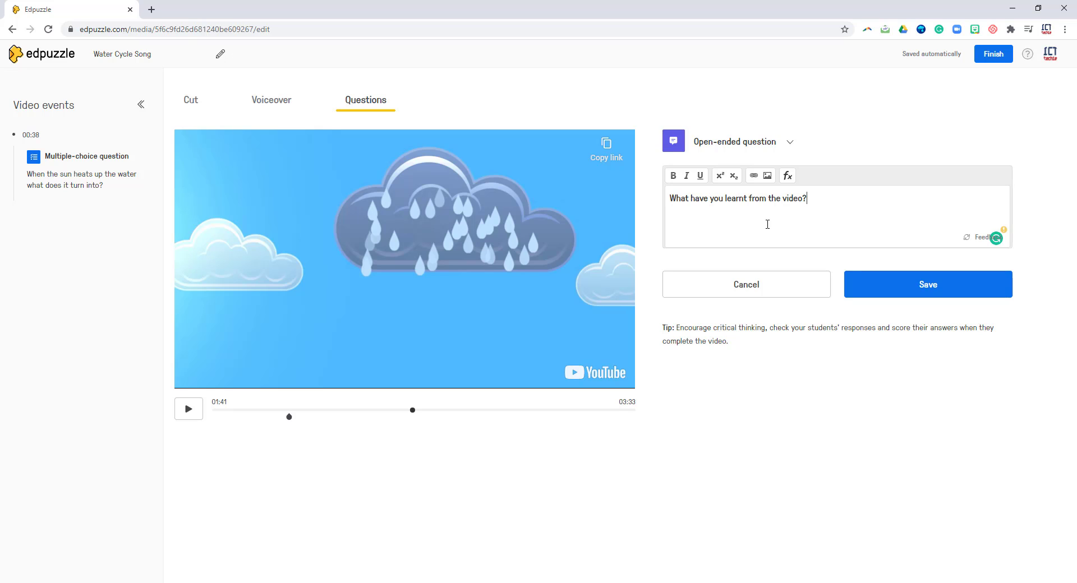
left_click(896, 291)
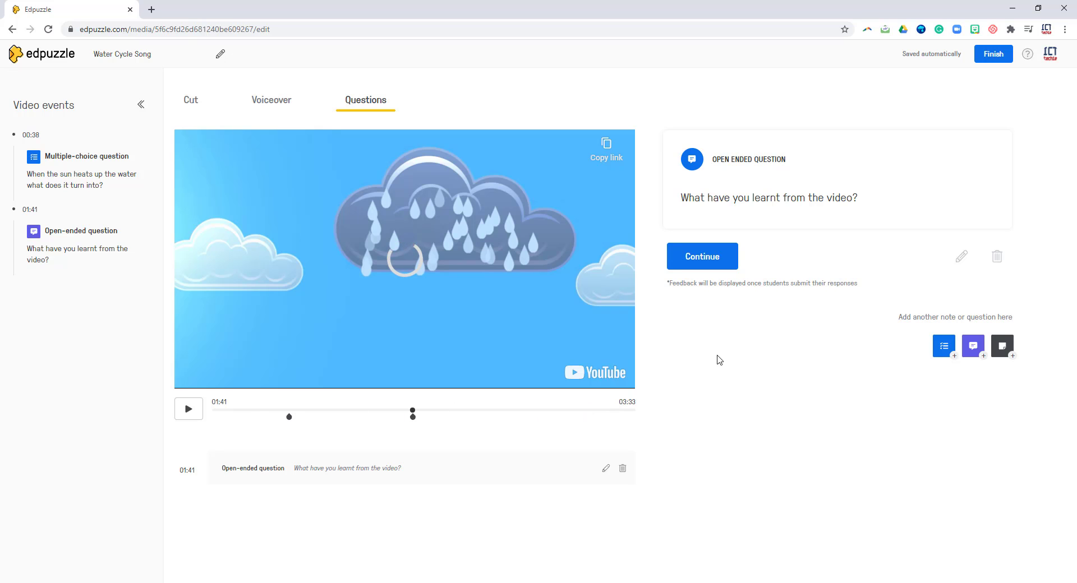
left_click(993, 54)
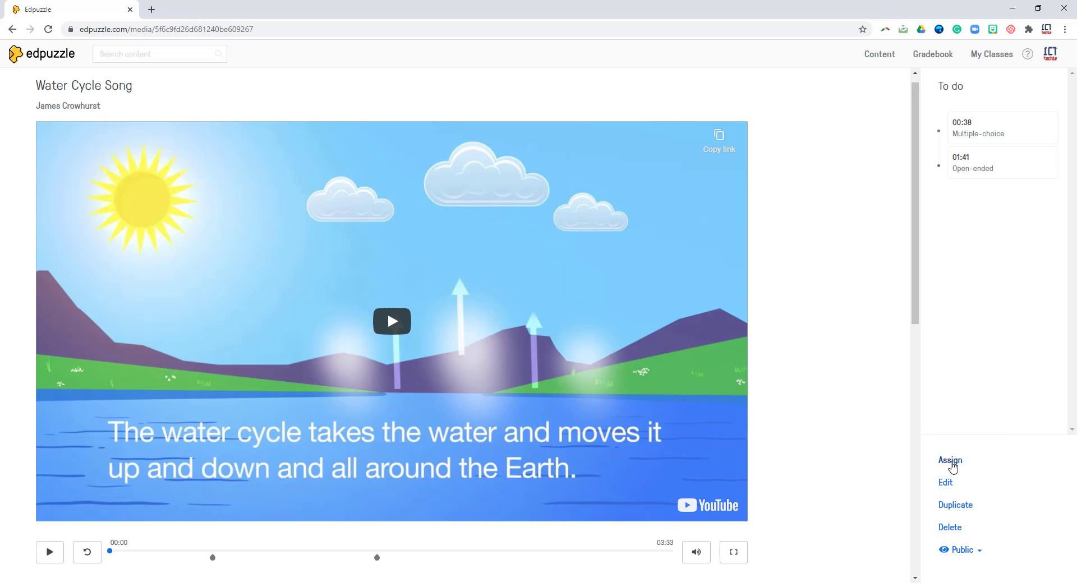
Step: Select the Demo class for assigning the video and set the due date to Sept. 30th at 11:59 pm
left_click(954, 461)
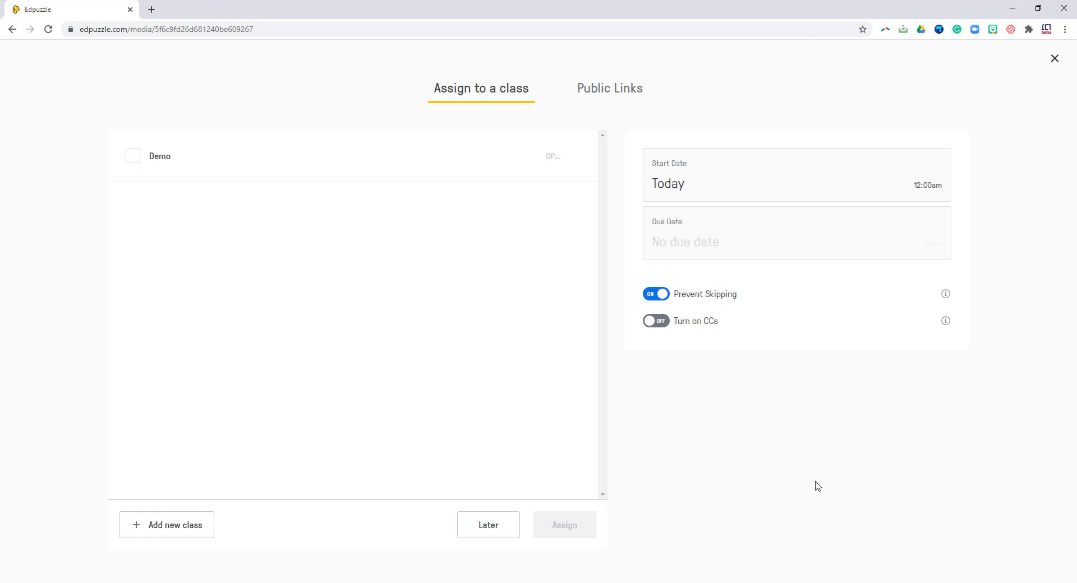
left_click(134, 161)
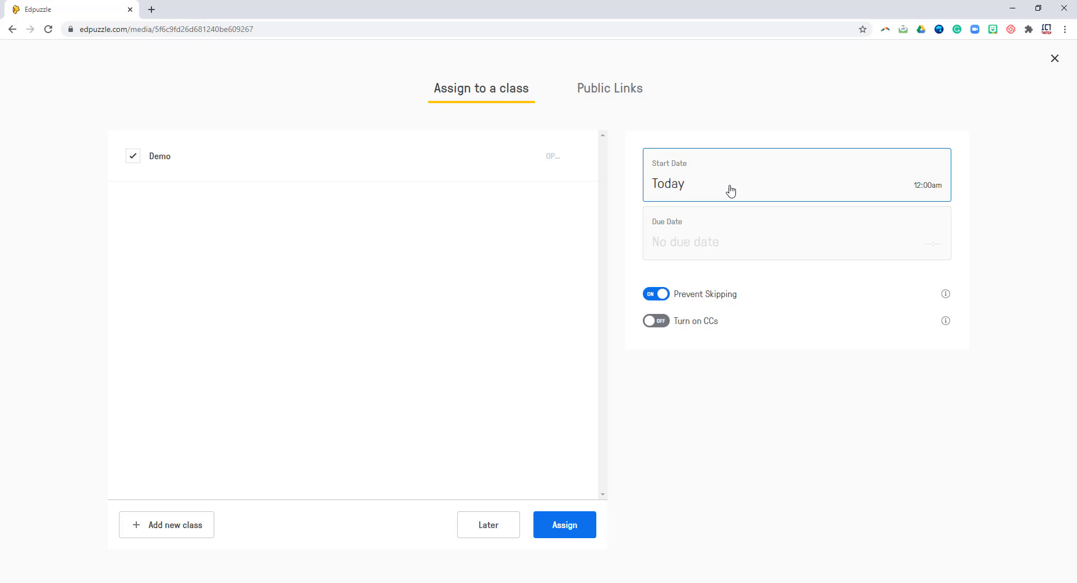
left_click(711, 247)
left_click(693, 398)
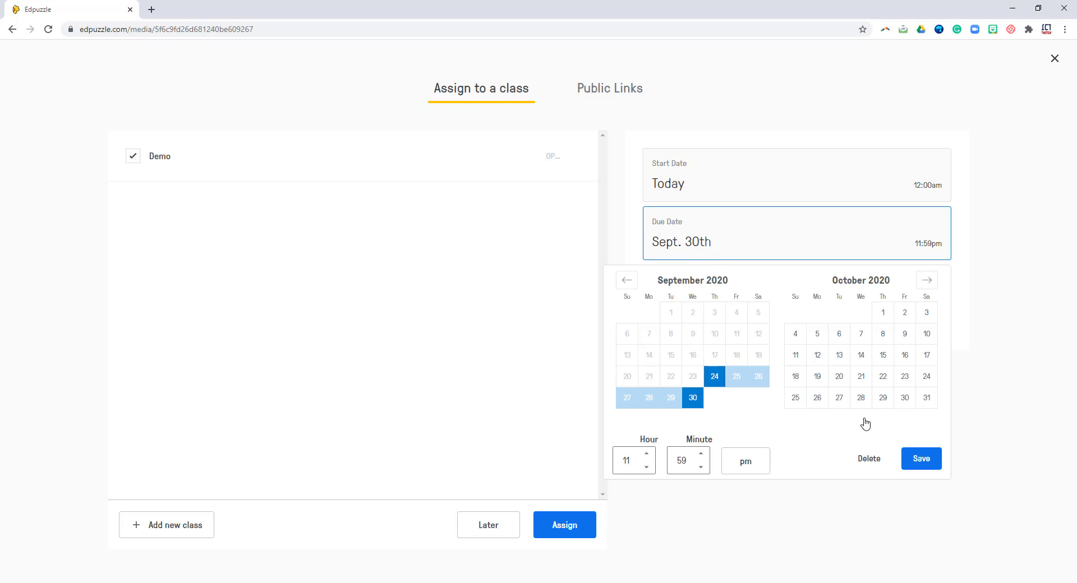
left_click(923, 463)
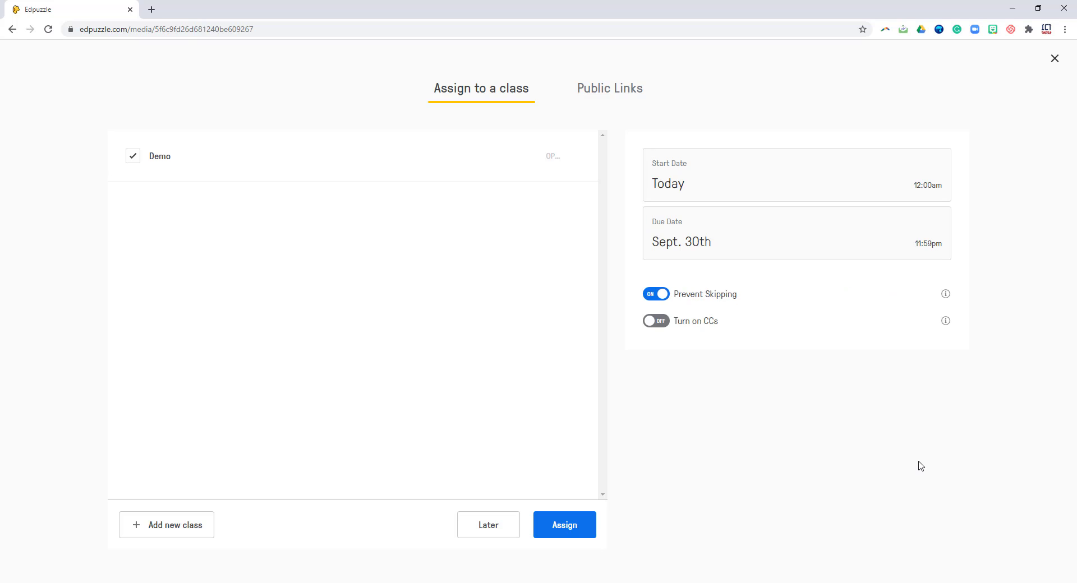
Step: Assign the video to the Demo class with Prevent Skipping turned off, and copy the assignment's share link
left_click(664, 299)
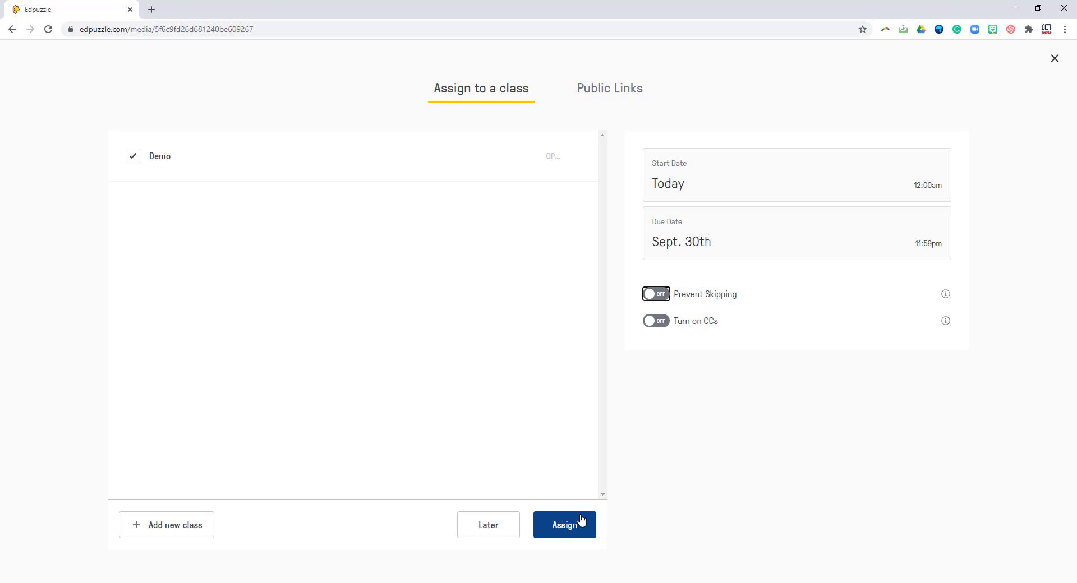
left_click(578, 529)
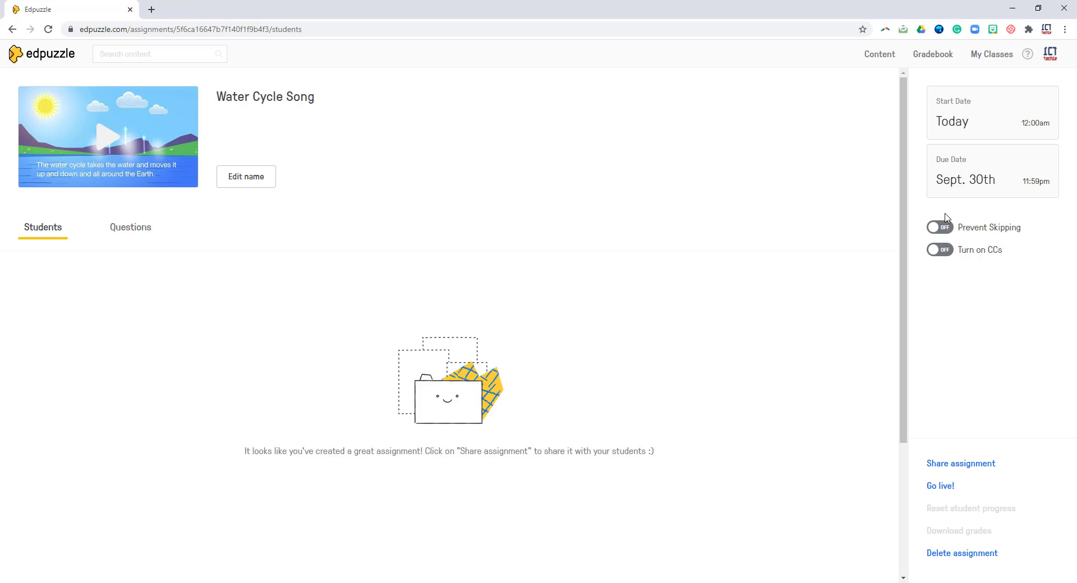
left_click(976, 469)
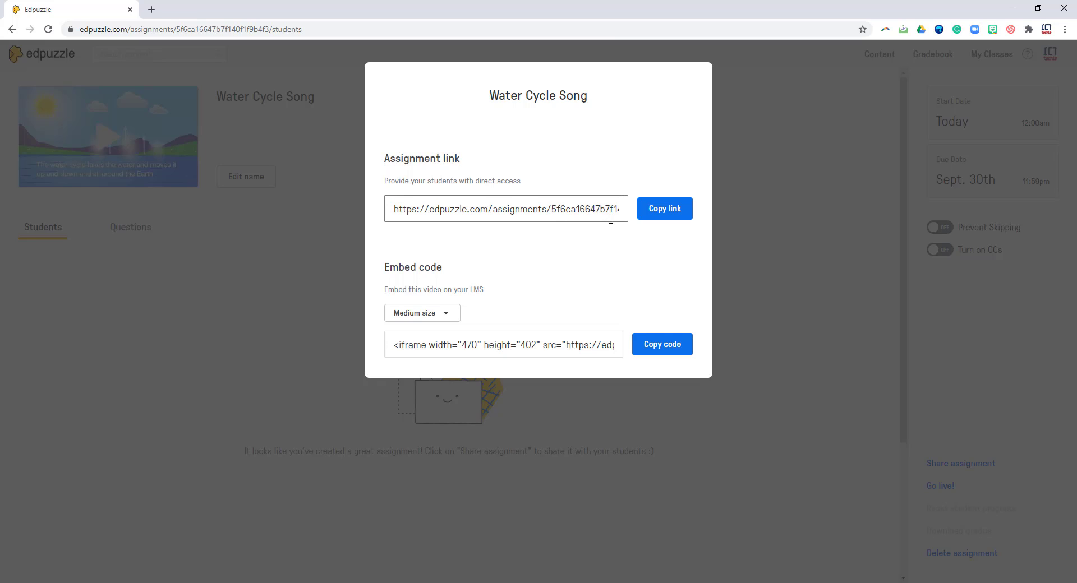
left_click(665, 211)
Step: Switch to the guest browser window, open the copied assignment link, and join the open class with the nickname Demo Student
key("alt+Tab")
right_click(154, 28)
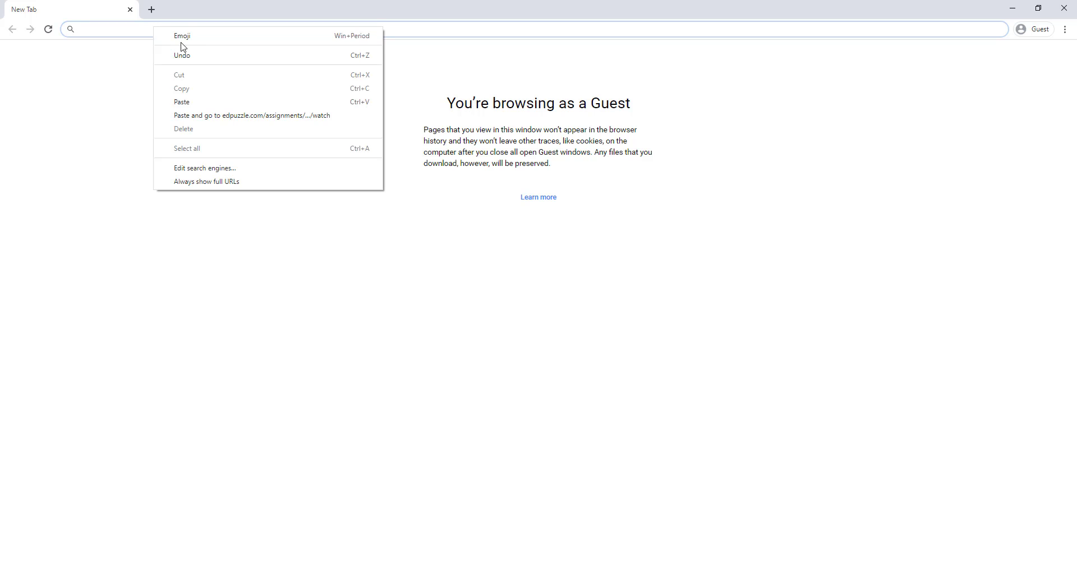
left_click(203, 115)
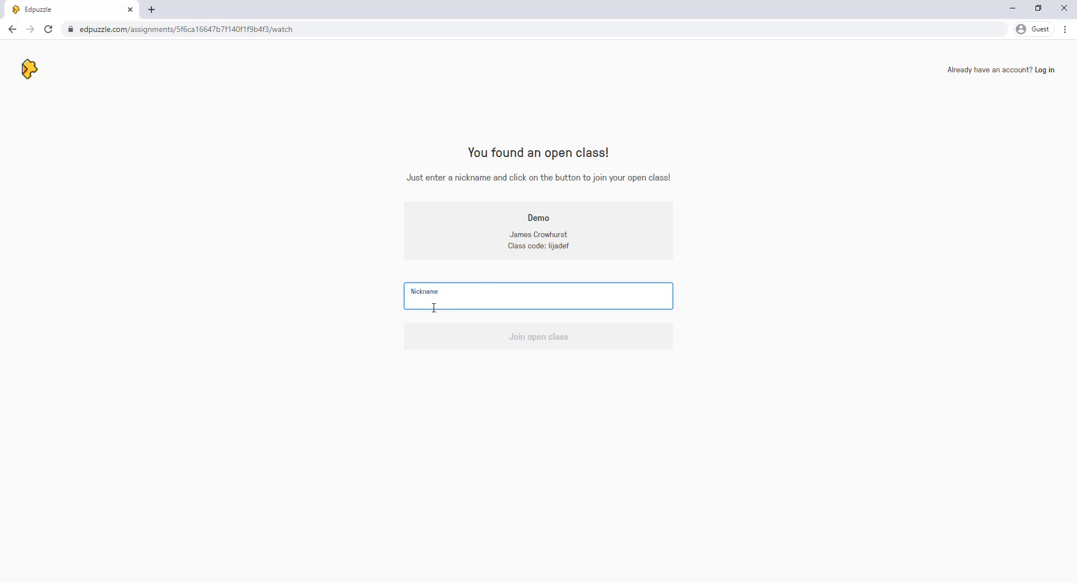
type("Demo Student")
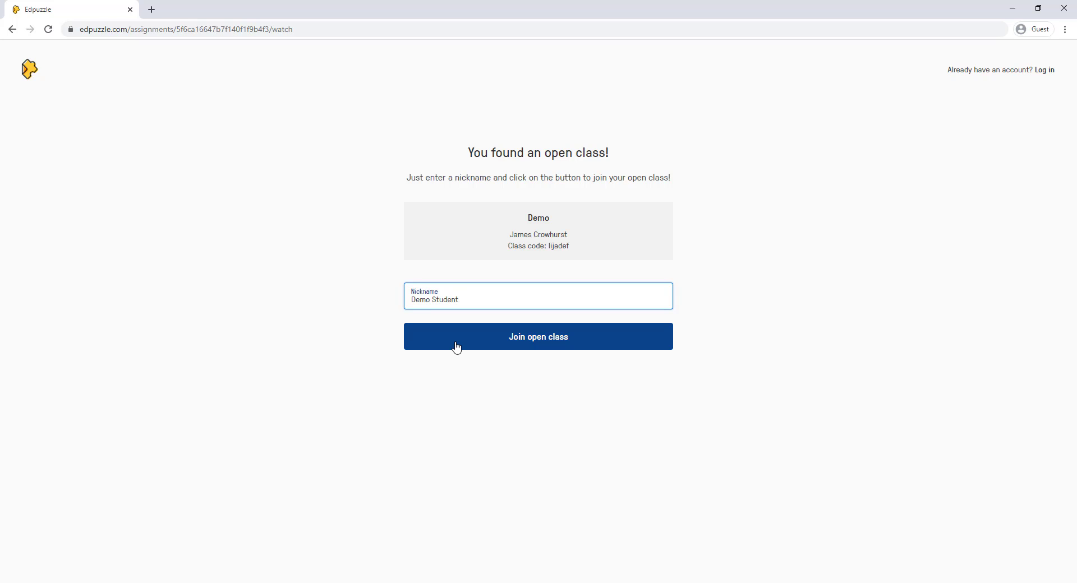
left_click(512, 337)
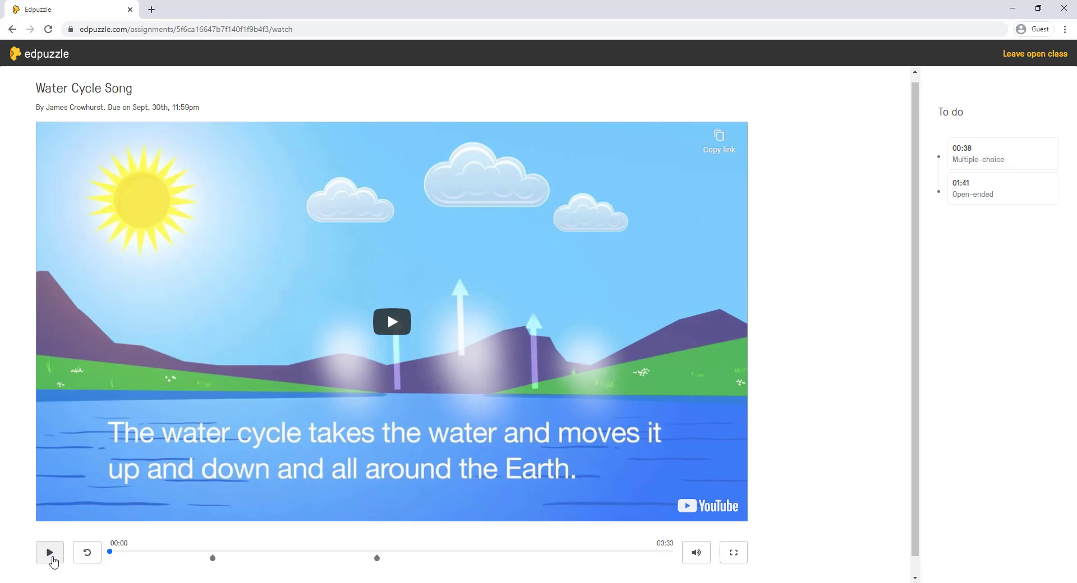
Step: Answer the multiple-choice question at 00:38 with Water Vapour, submit it and continue the video
left_click(213, 559)
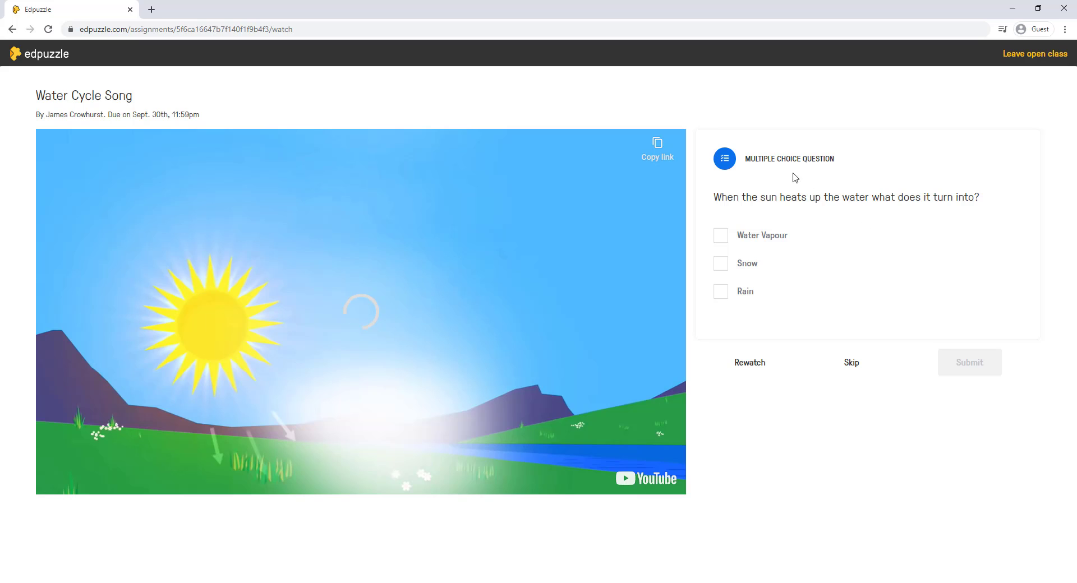
left_click(721, 237)
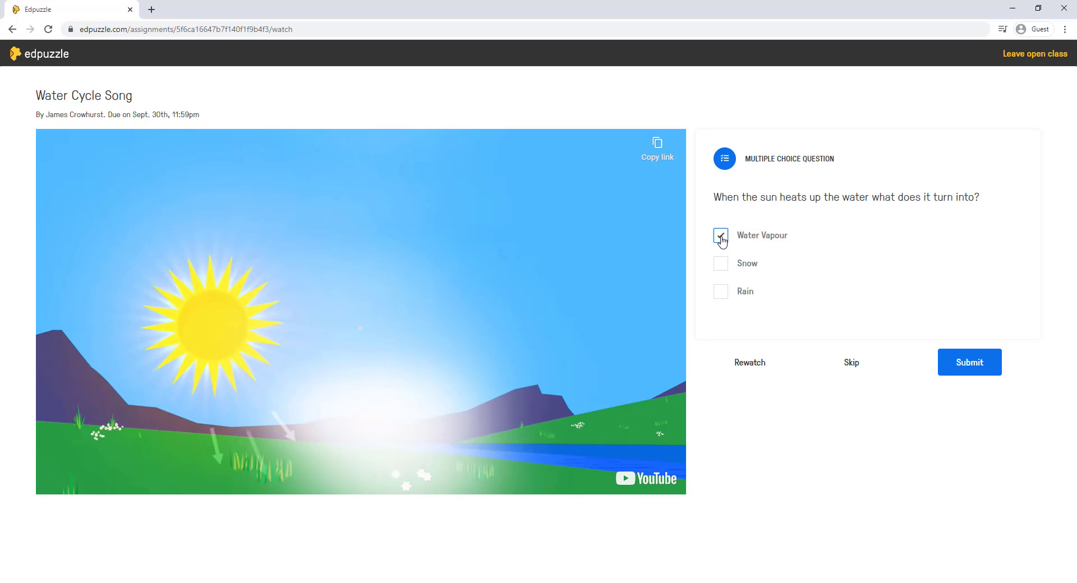
left_click(981, 371)
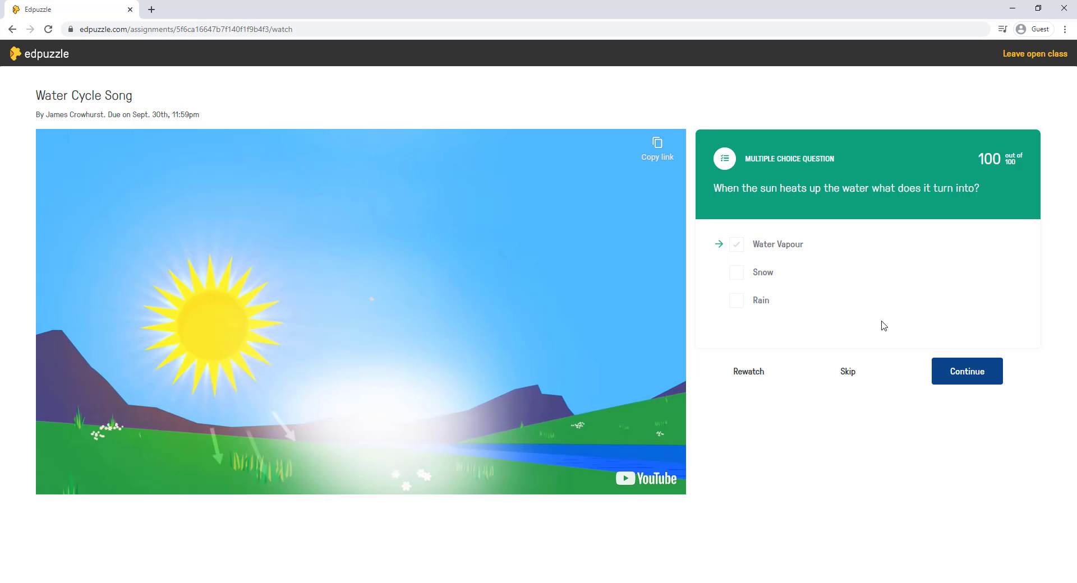
left_click(961, 373)
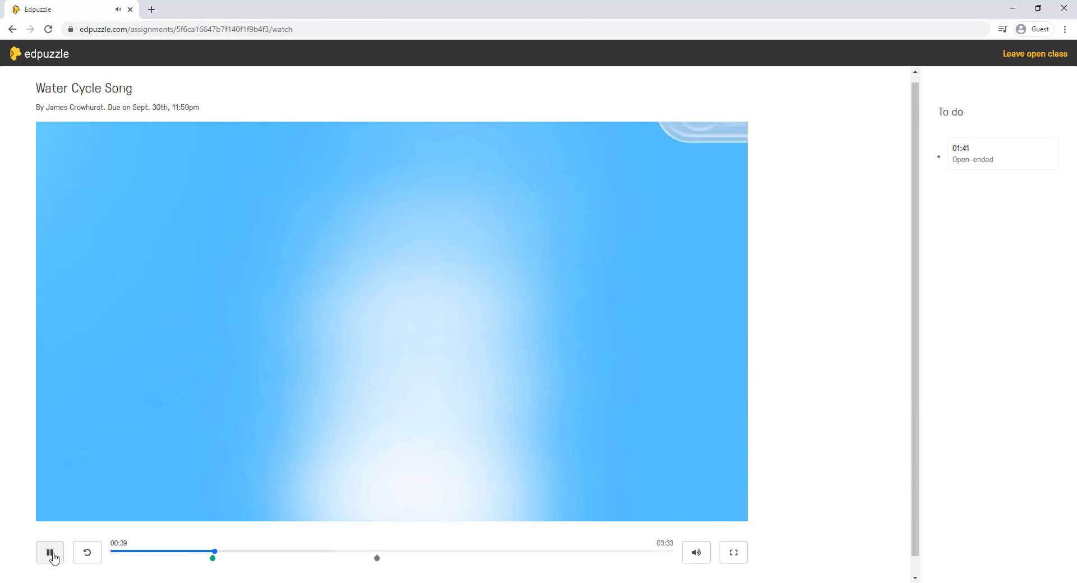
Step: Jump to the open-ended question at 01:41, submit the answer "Lots", and continue past it before pausing the video
left_click(50, 552)
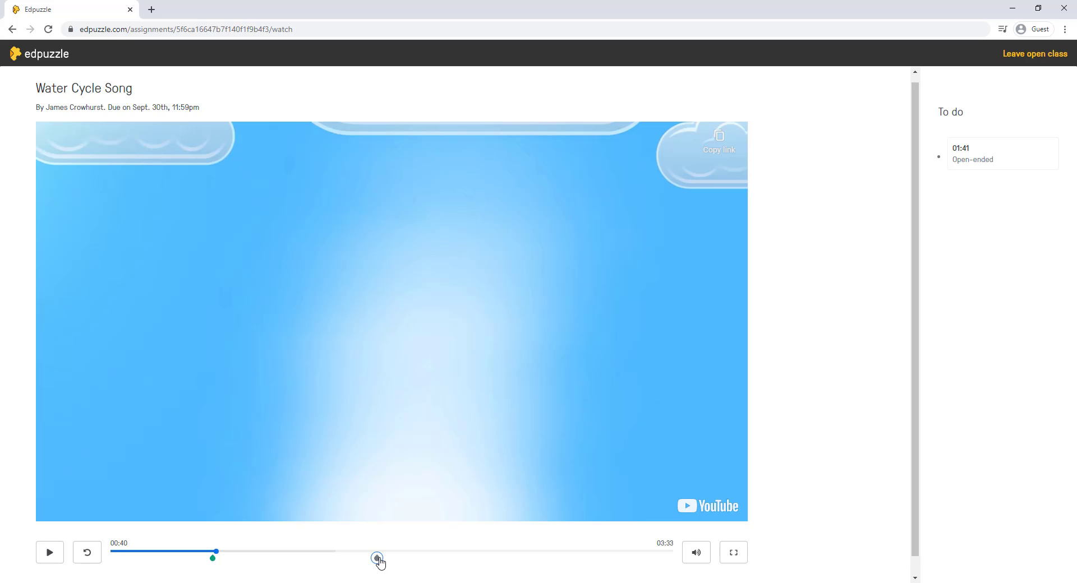
left_click(377, 558)
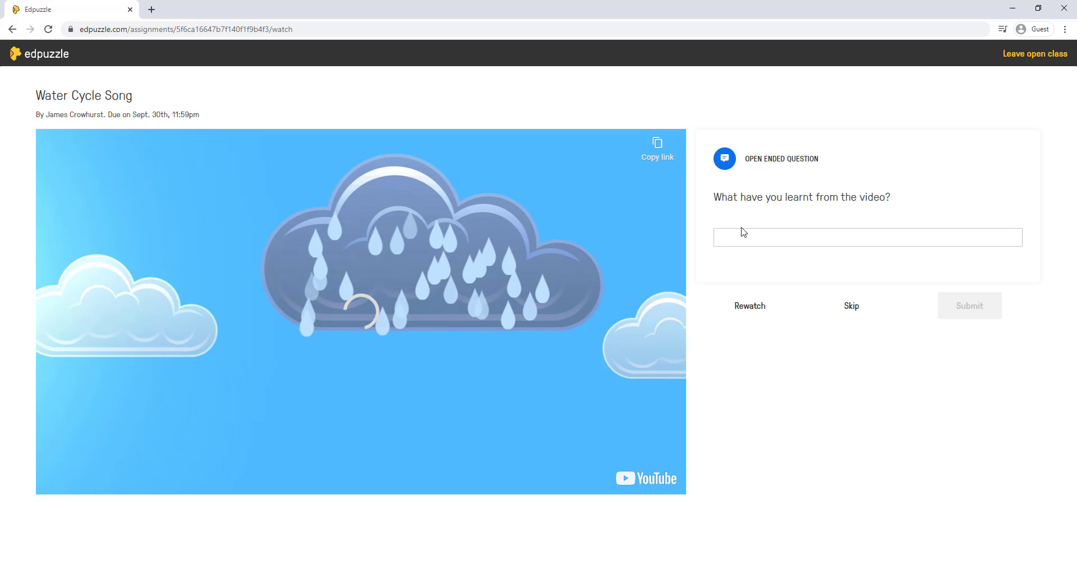
left_click(742, 237)
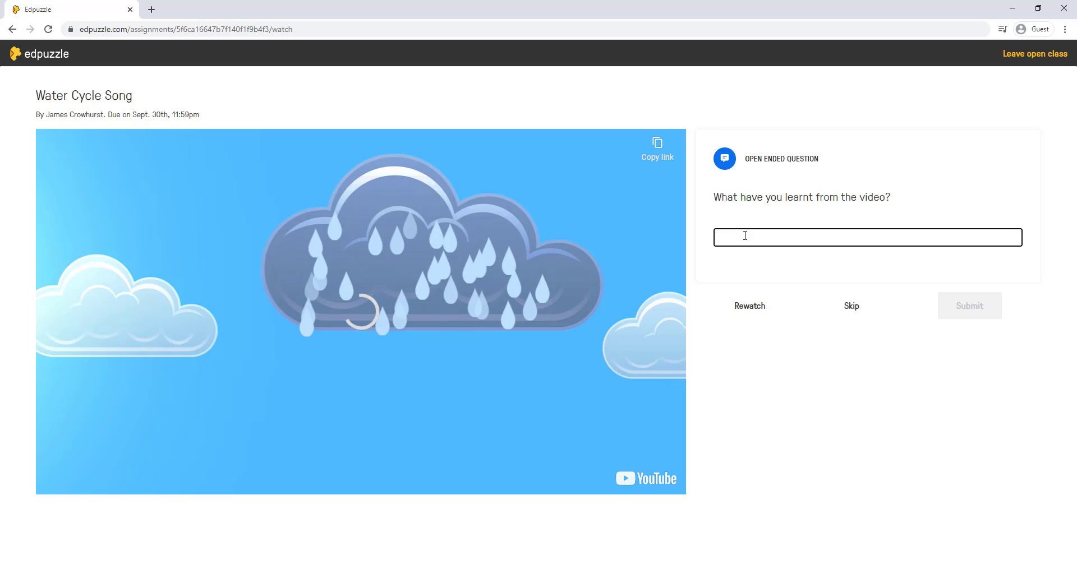
type("Lots")
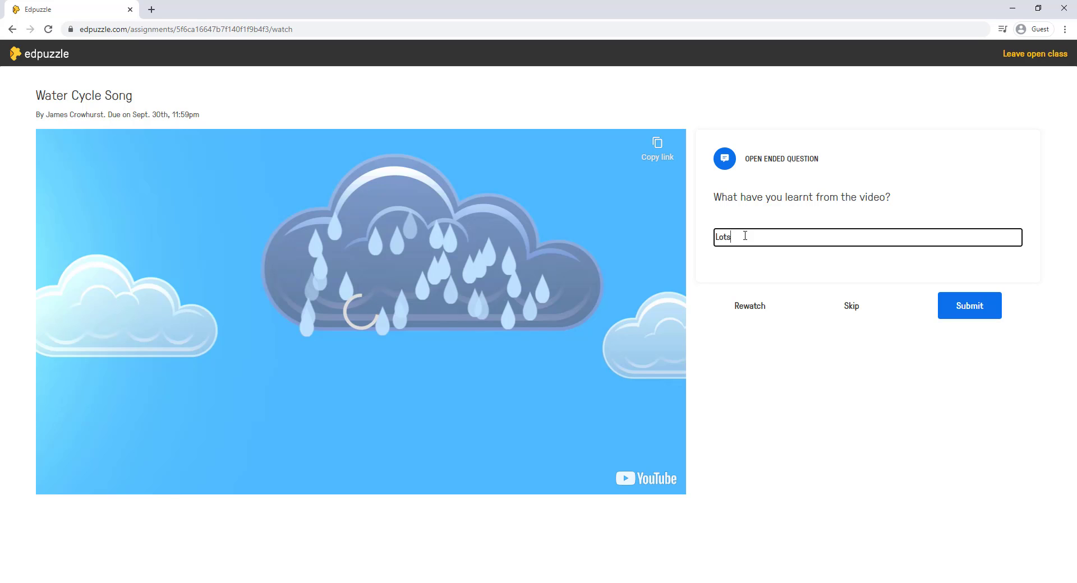
left_click(981, 309)
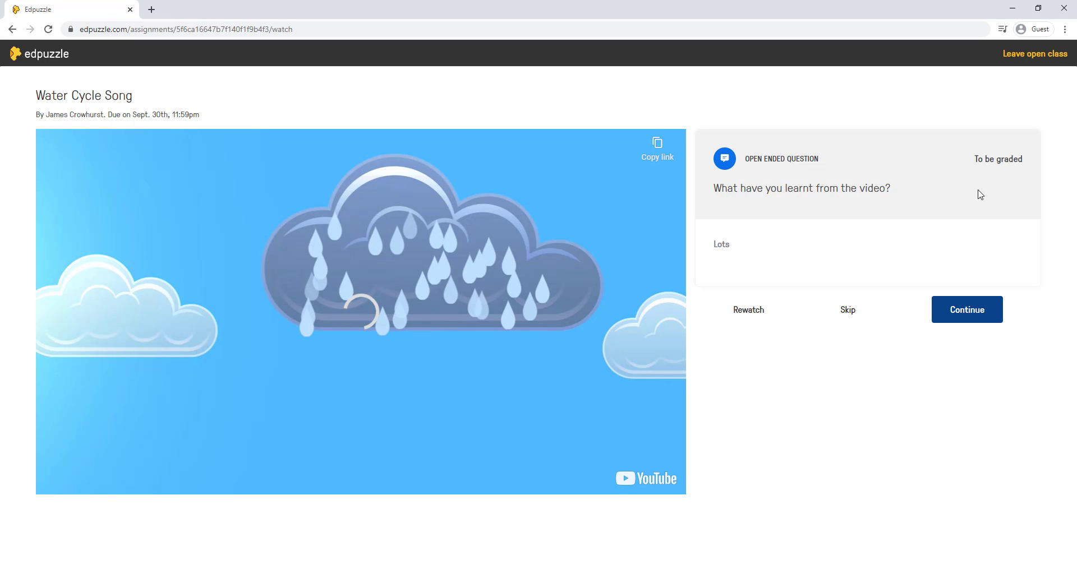
left_click(984, 321)
left_click(51, 554)
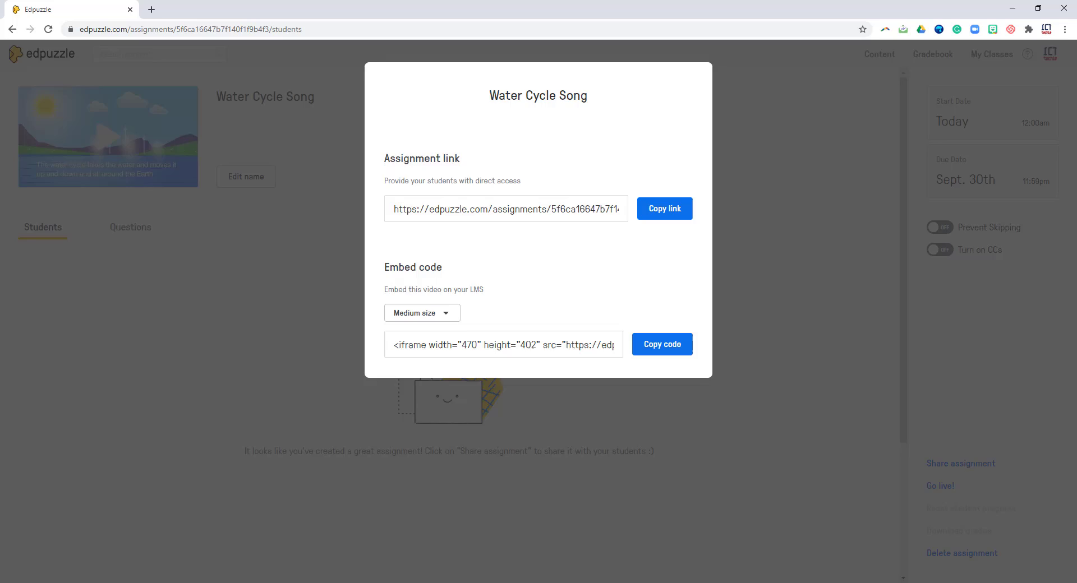
Step: Back in the teacher's window, open Demo Student's progress and mark the answer to "What have you learnt from the video?" as incorrect
left_click(324, 370)
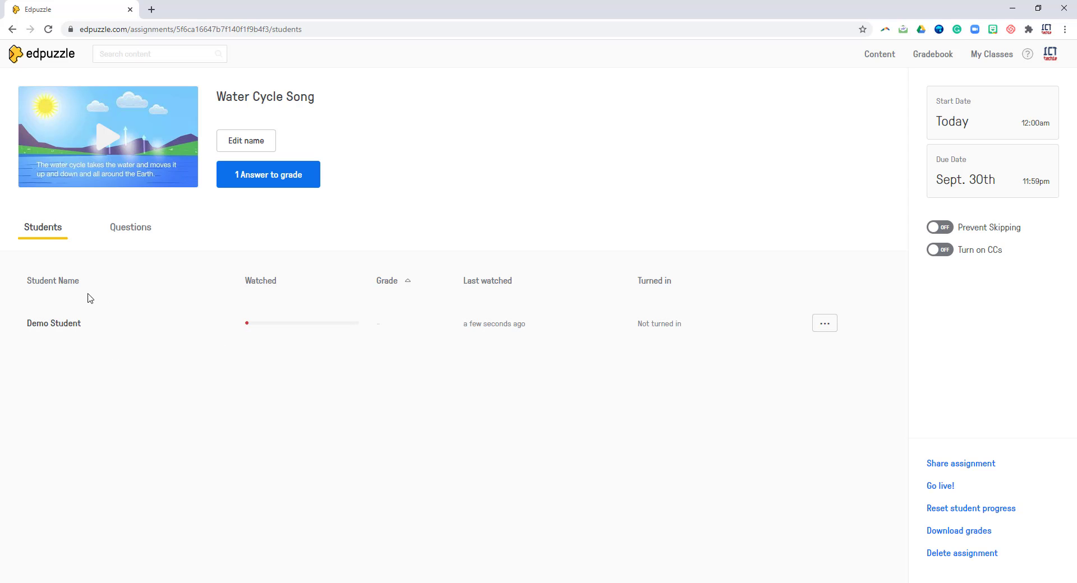
left_click(109, 332)
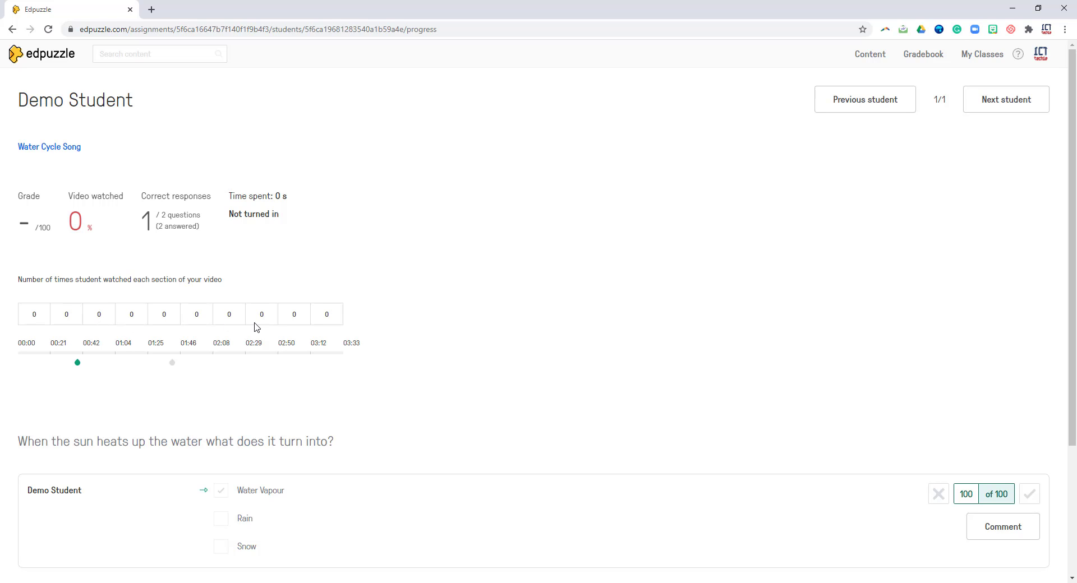
scroll(106, 328, "down", 3)
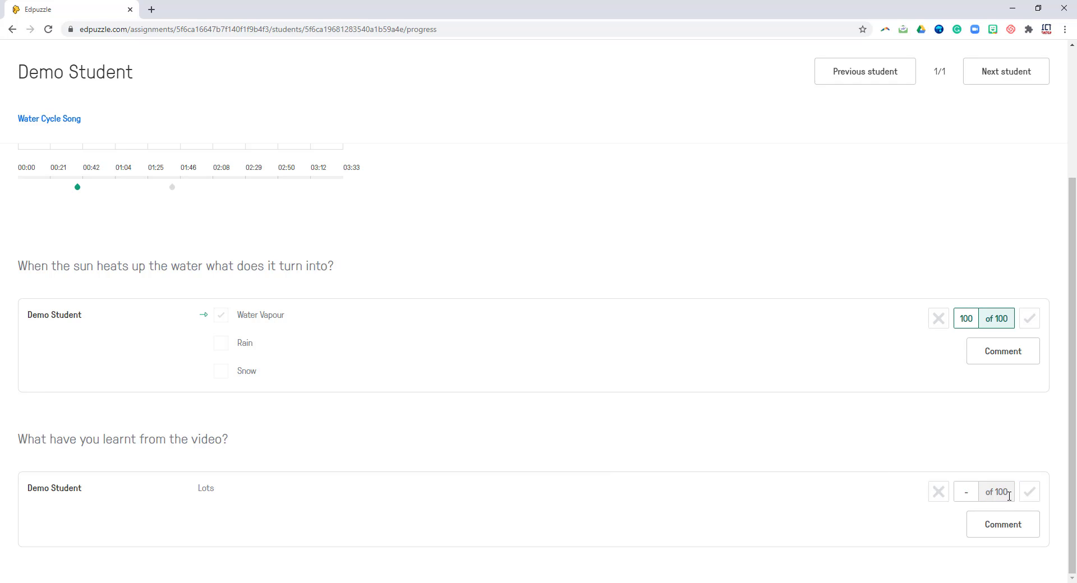
left_click(1027, 496)
left_click(938, 495)
scroll(814, 480, "up", 3)
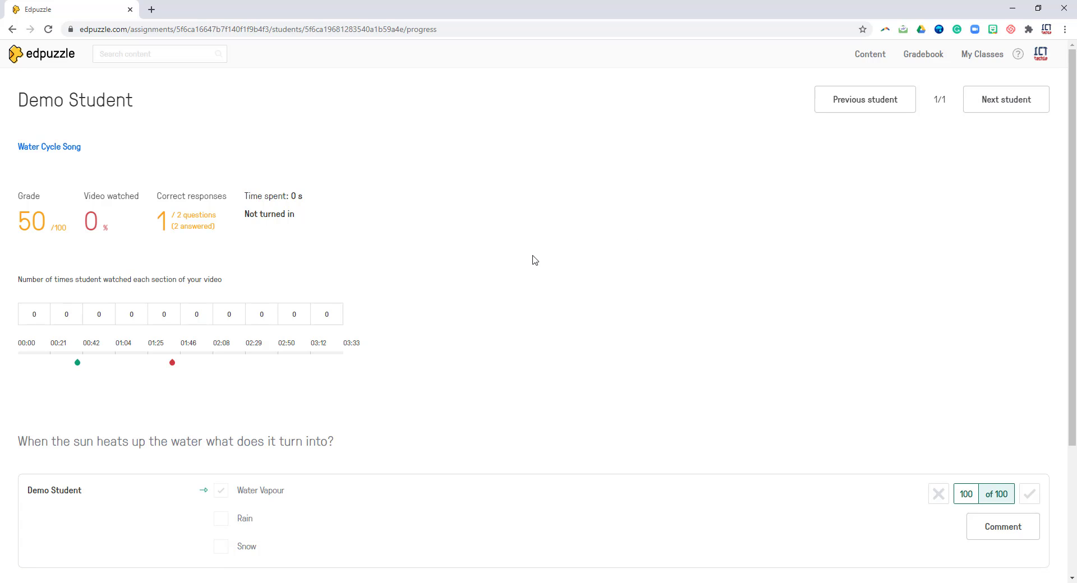
Step: Return to the Water Cycle Song assignment overview and examine the responses by question
left_click(66, 149)
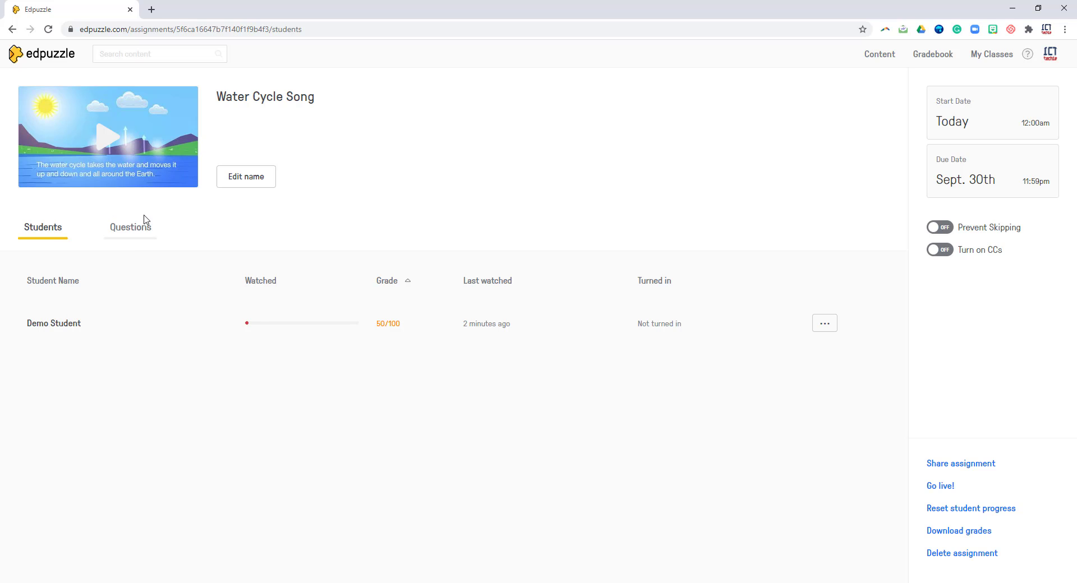
left_click(130, 233)
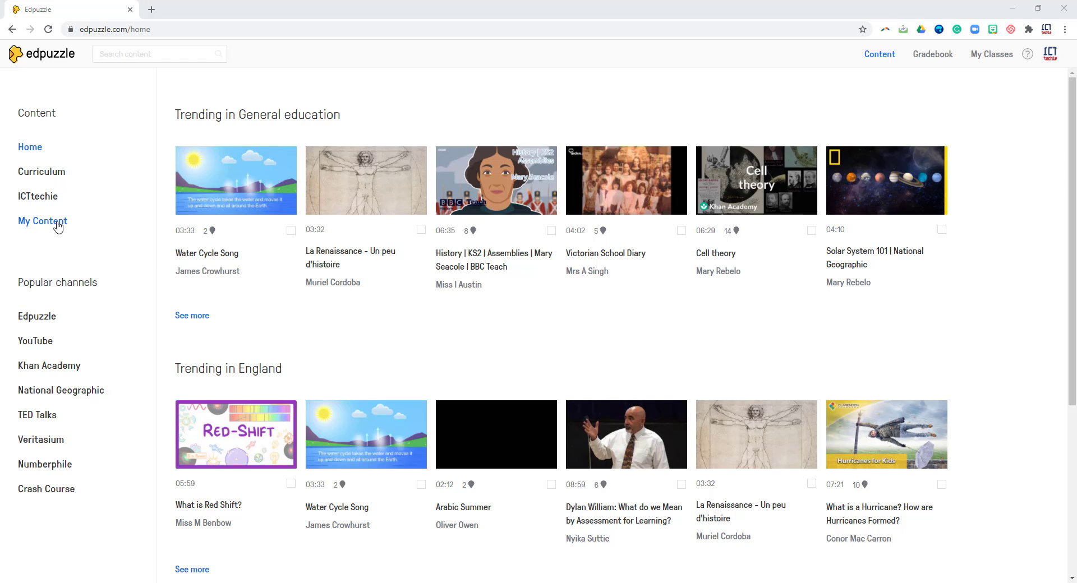
Step: Start a video upload from My Content and choose the local file "sheets to slides"
left_click(53, 221)
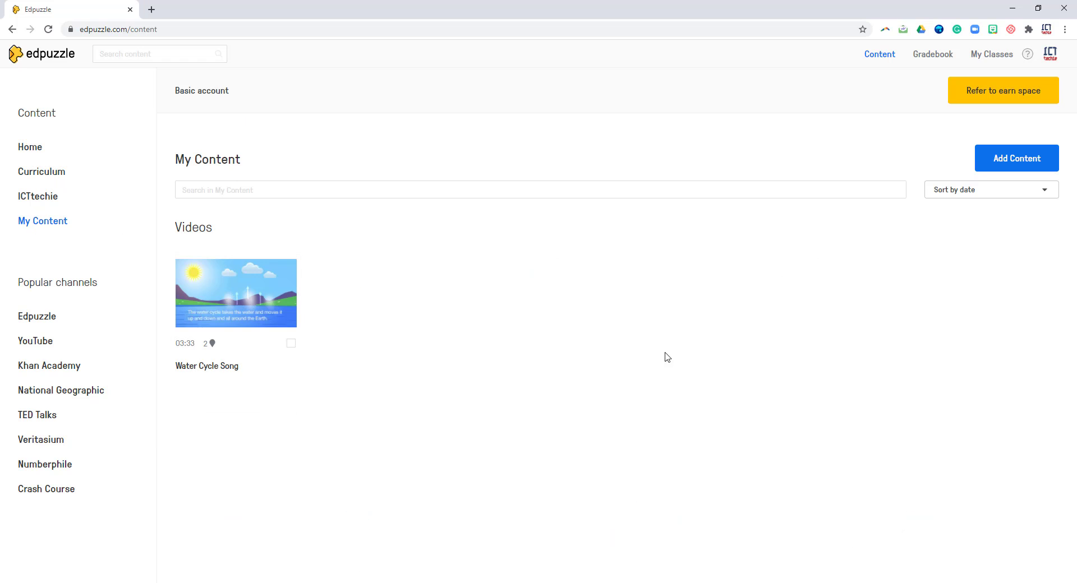
left_click(983, 164)
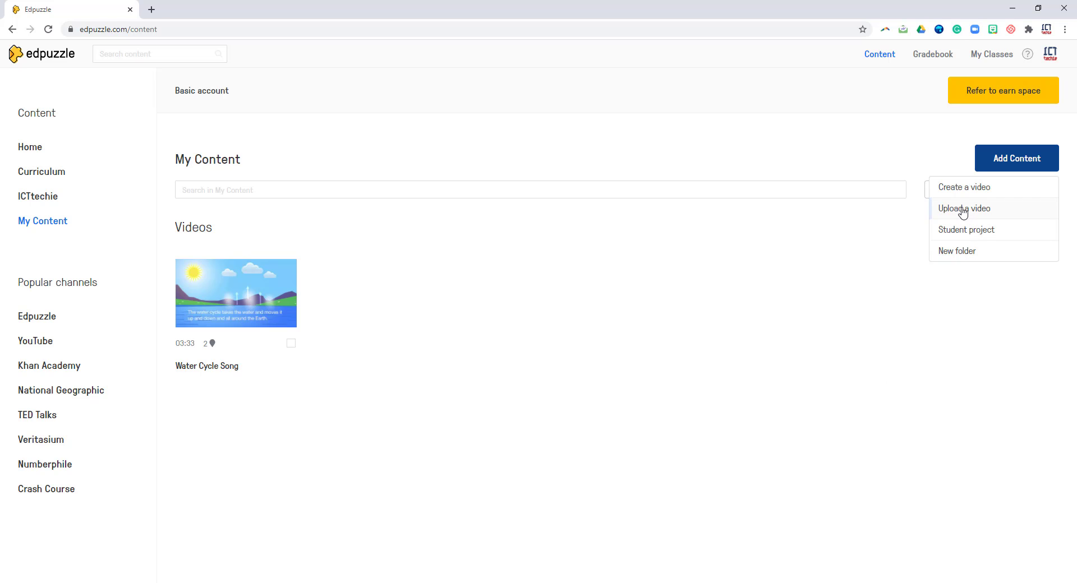
left_click(963, 212)
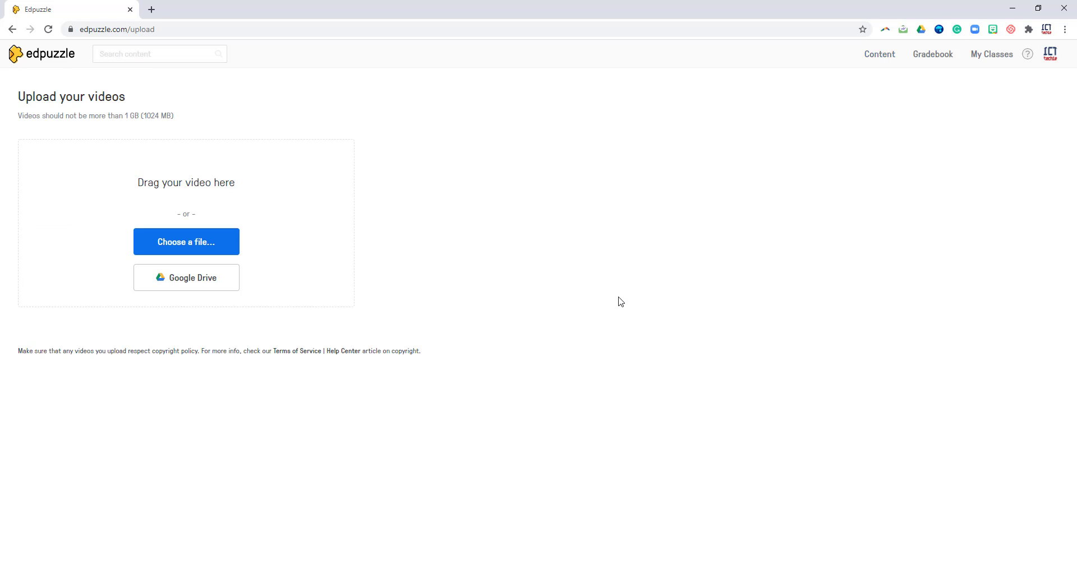
left_click(201, 246)
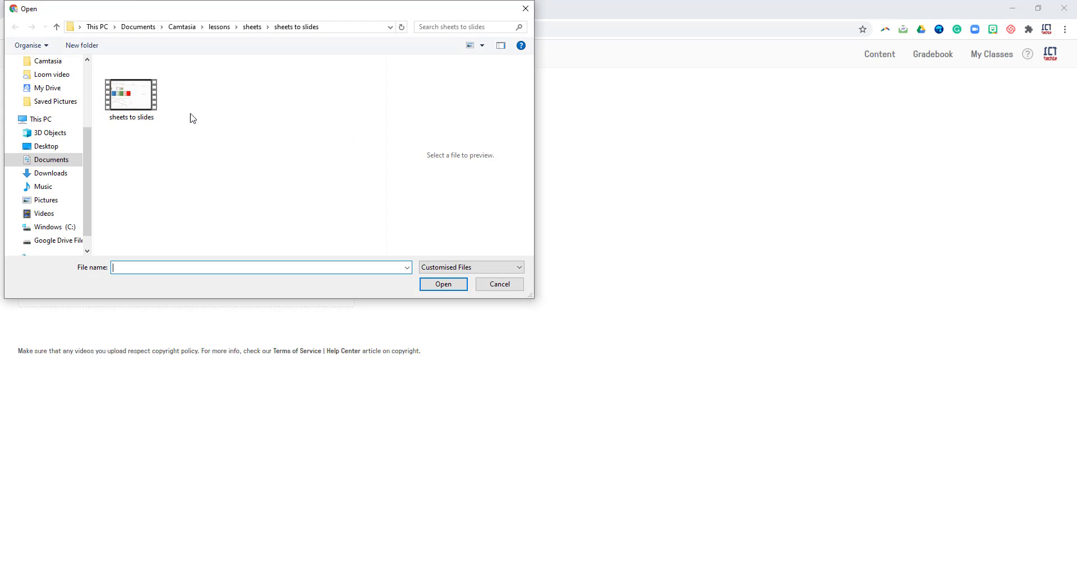
left_click(143, 107)
left_click(449, 289)
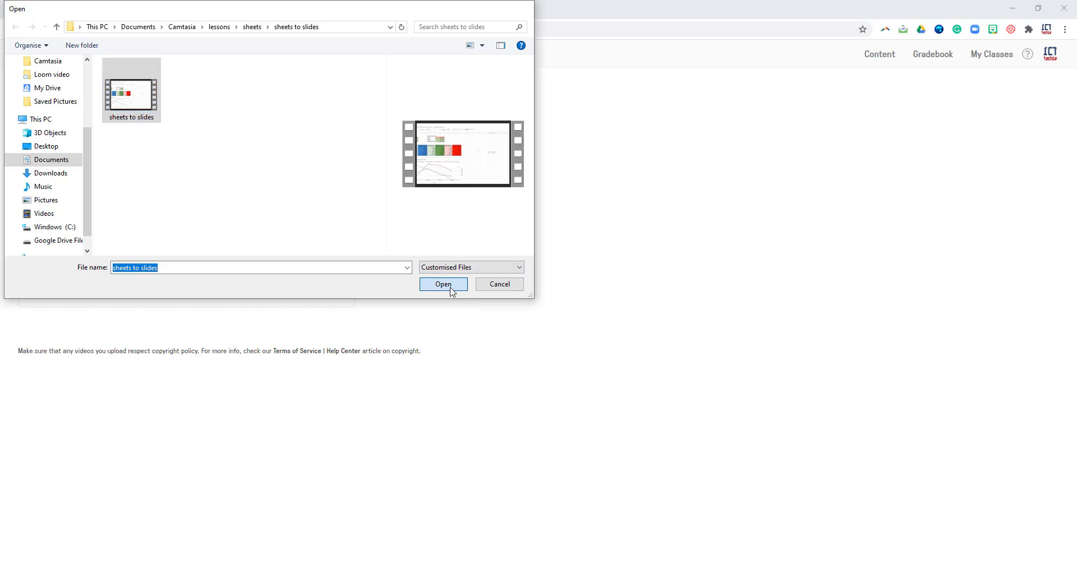